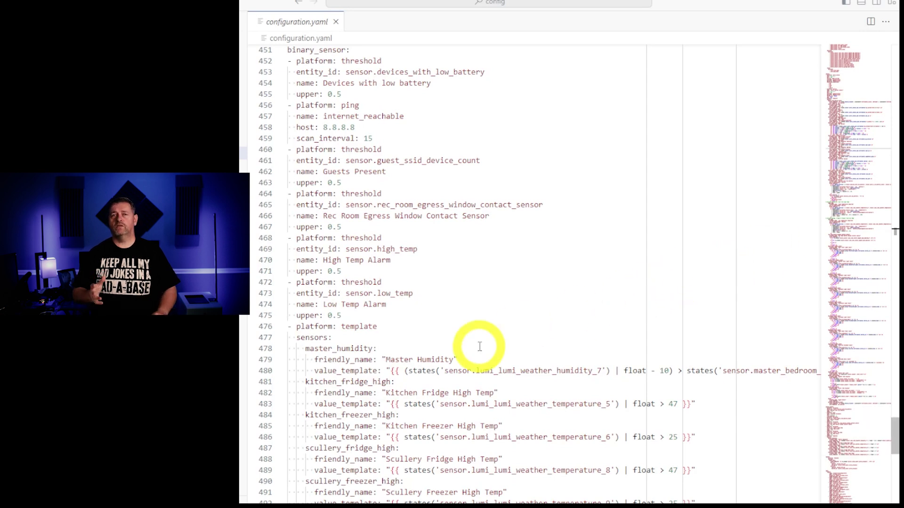
Step: Highlight the master_humidity, kitchen_fridge_high and kitchen_freezer_high sensor definitions in turn
drag(305, 348, 299, 382)
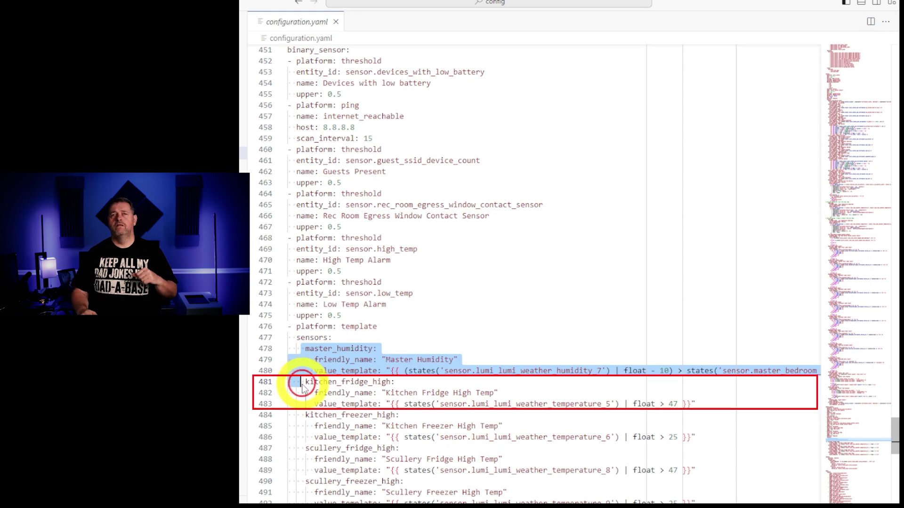
click(302, 383)
drag(302, 383, 300, 416)
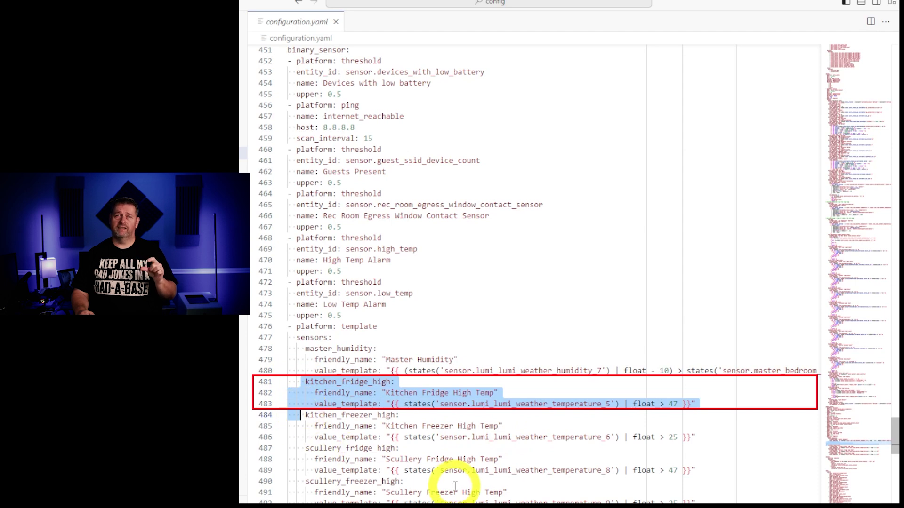
click(303, 430)
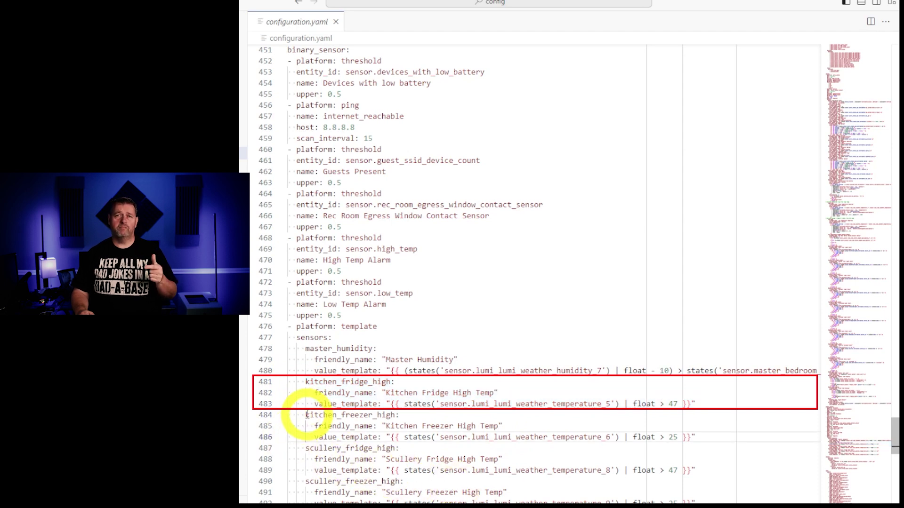
drag(304, 416, 305, 448)
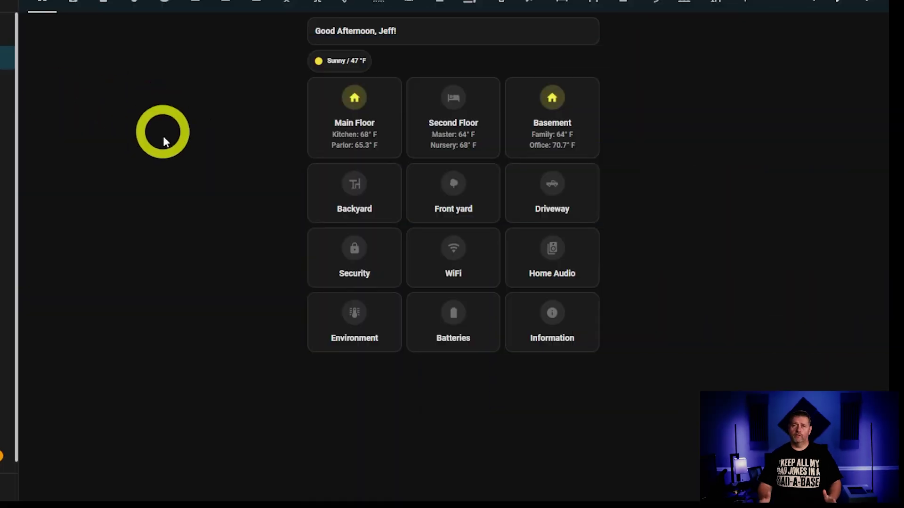
Step: Visit the Main Floor view, then the Kitchen and Parlor room pages, returning to Main Floor
click(363, 128)
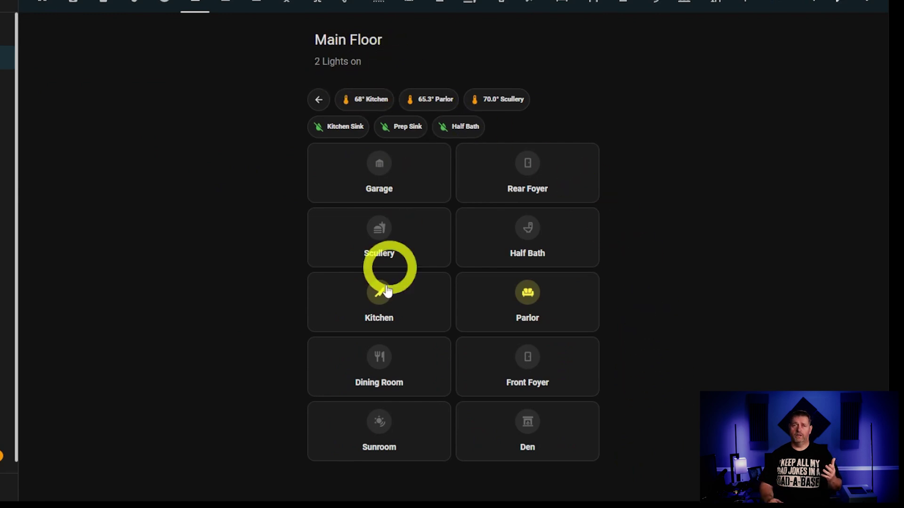
click(398, 313)
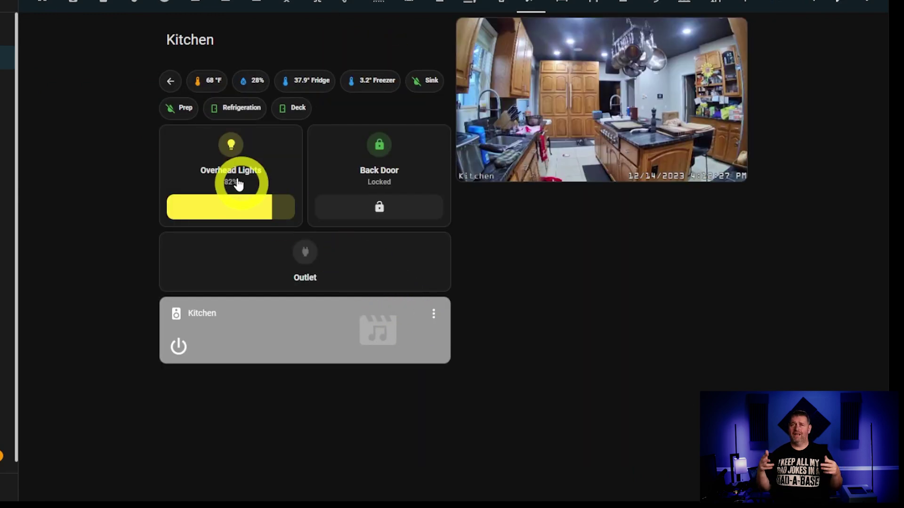
click(171, 80)
click(511, 311)
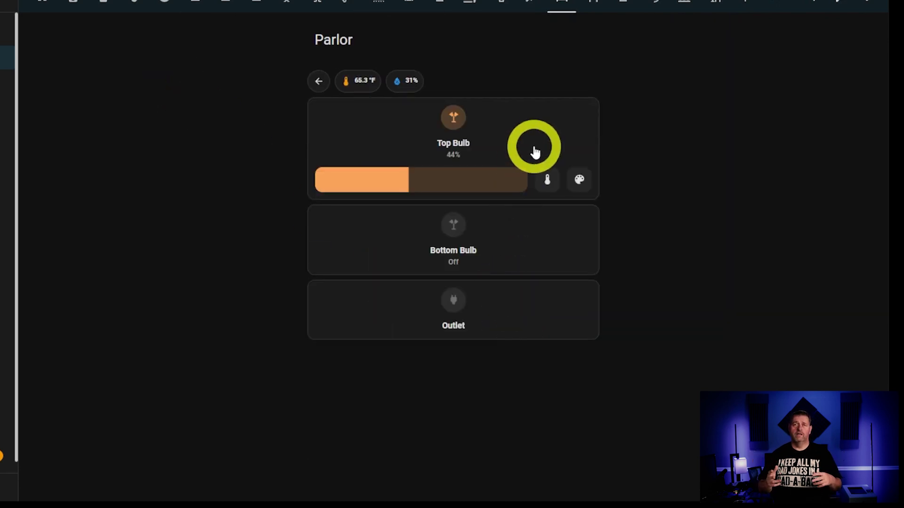
click(319, 81)
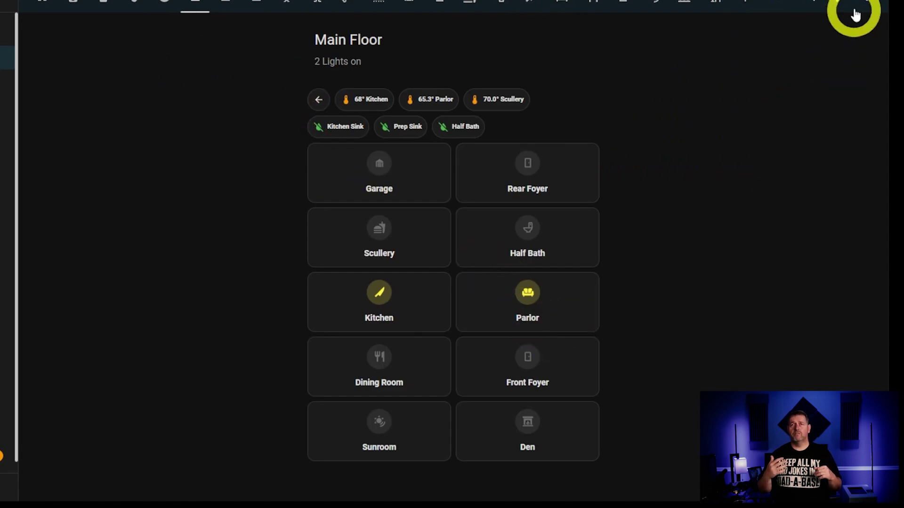
Step: Put the dashboard into edit mode and open the Main Floor card's configuration
click(868, 3)
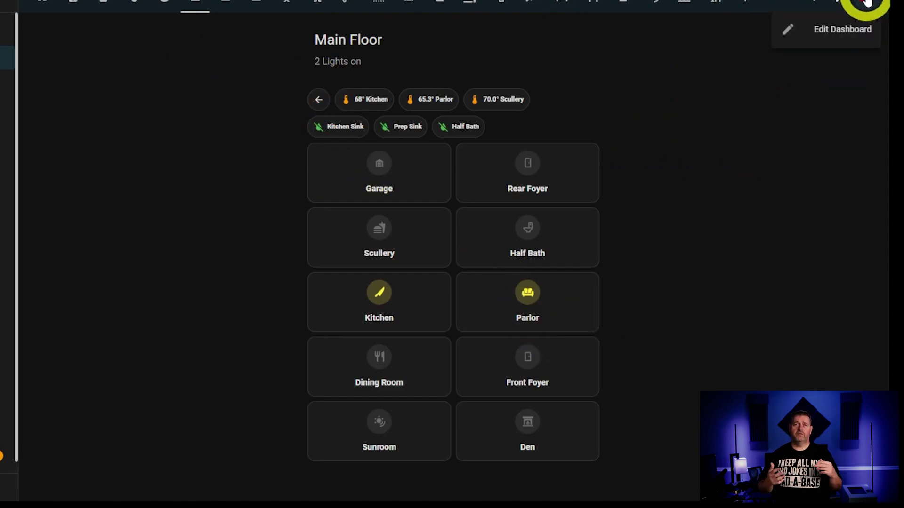
click(843, 37)
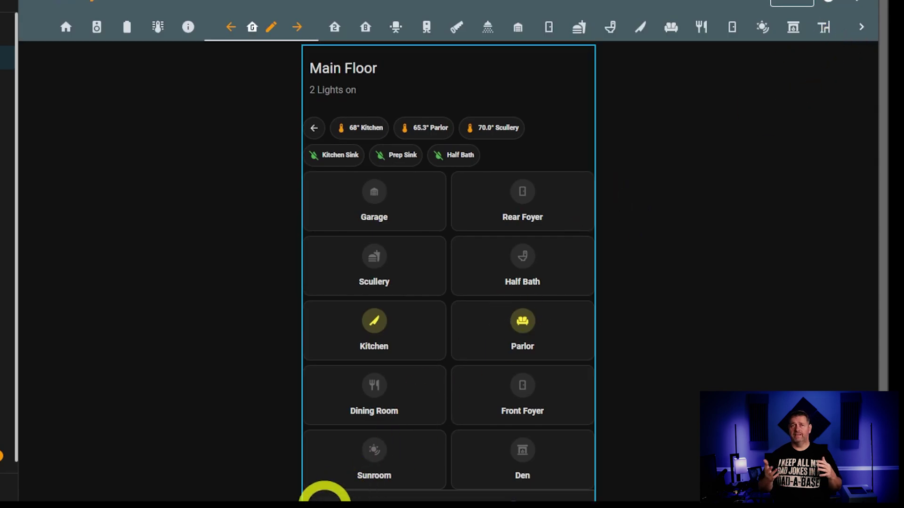
click(324, 498)
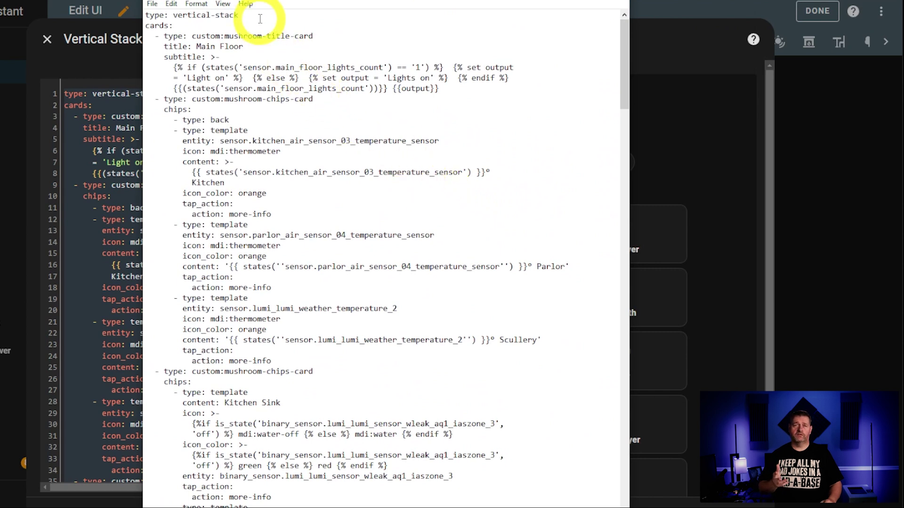
drag(239, 15, 130, 15)
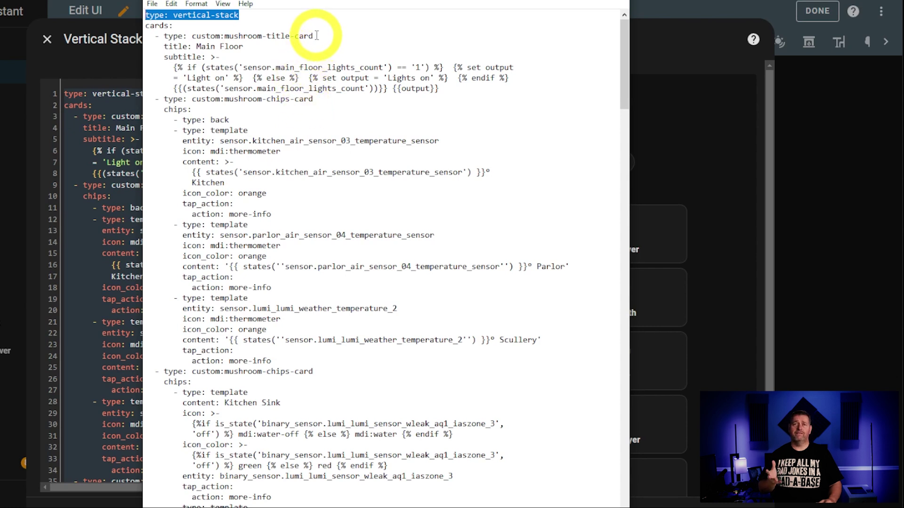
drag(317, 35, 156, 35)
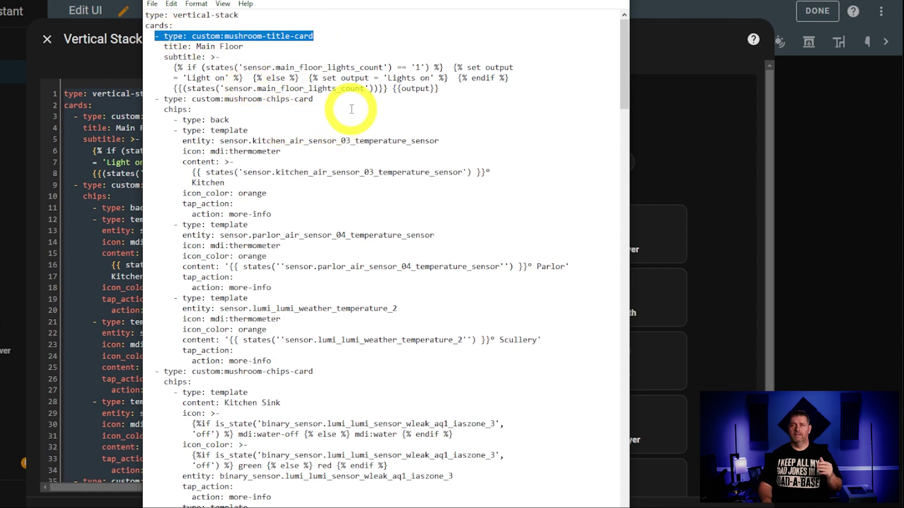
click(458, 91)
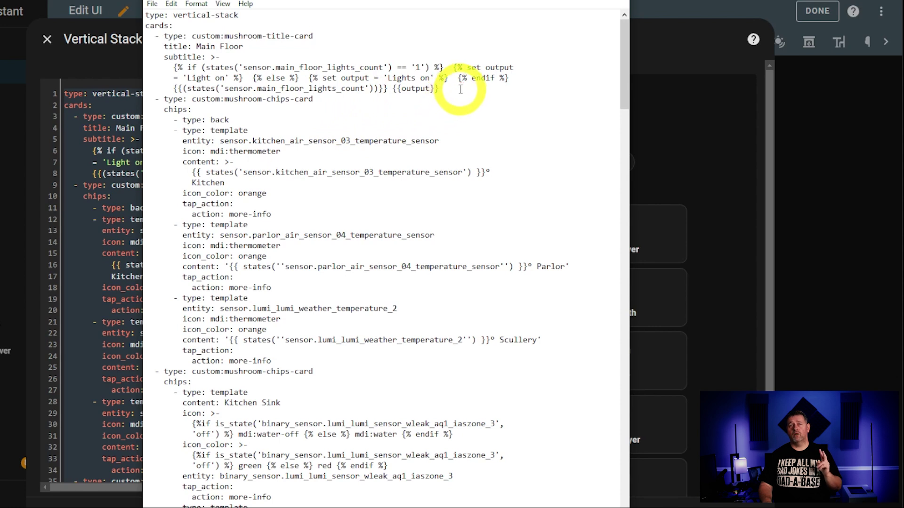
drag(460, 89, 161, 56)
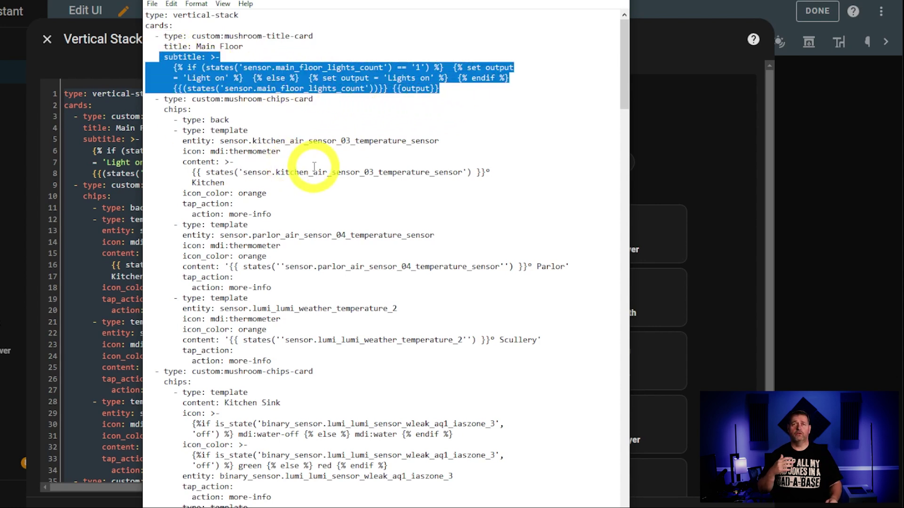
drag(447, 3, 513, 230)
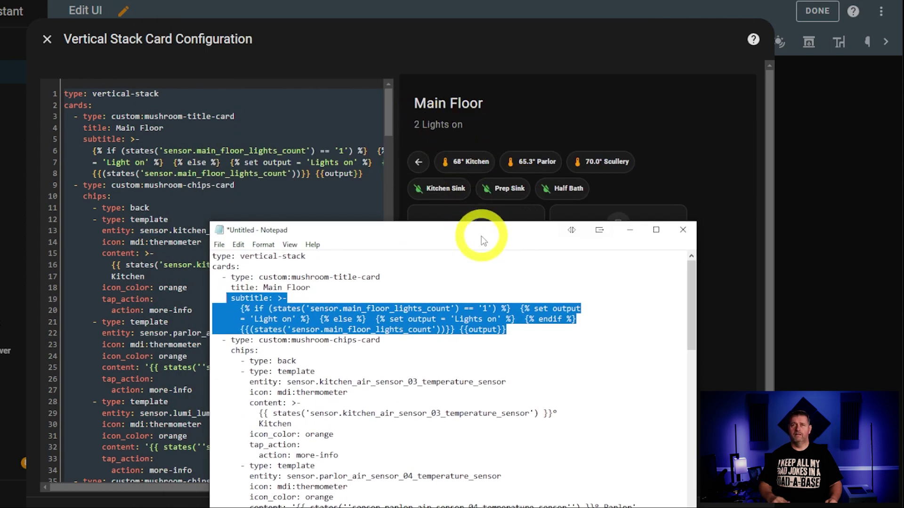
drag(484, 236, 405, 0)
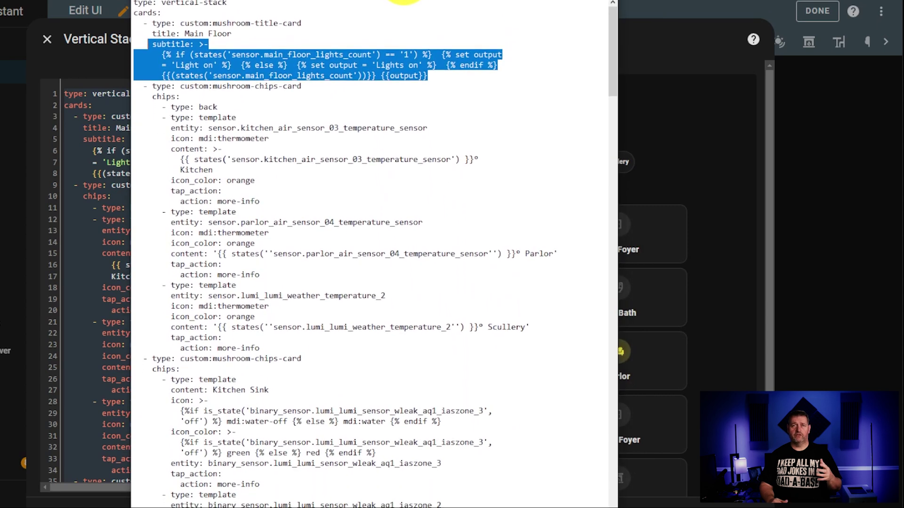
click(452, 106)
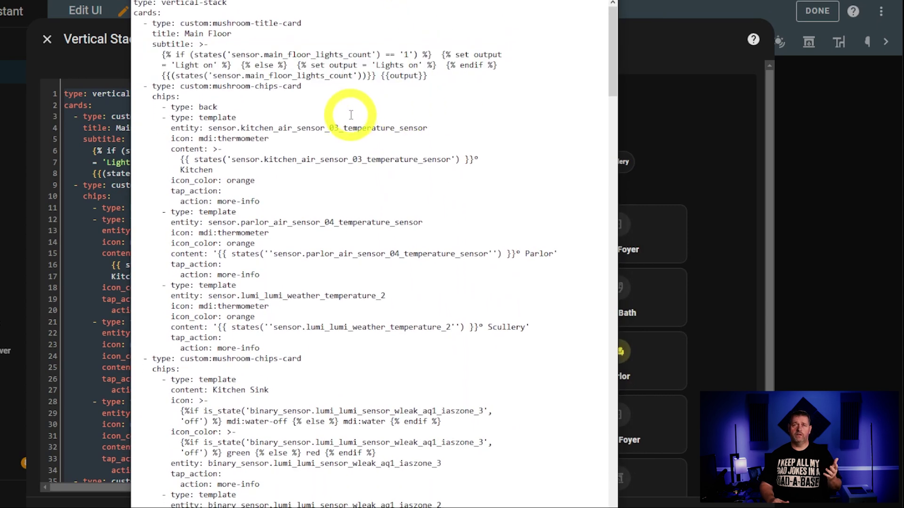
drag(303, 87, 145, 87)
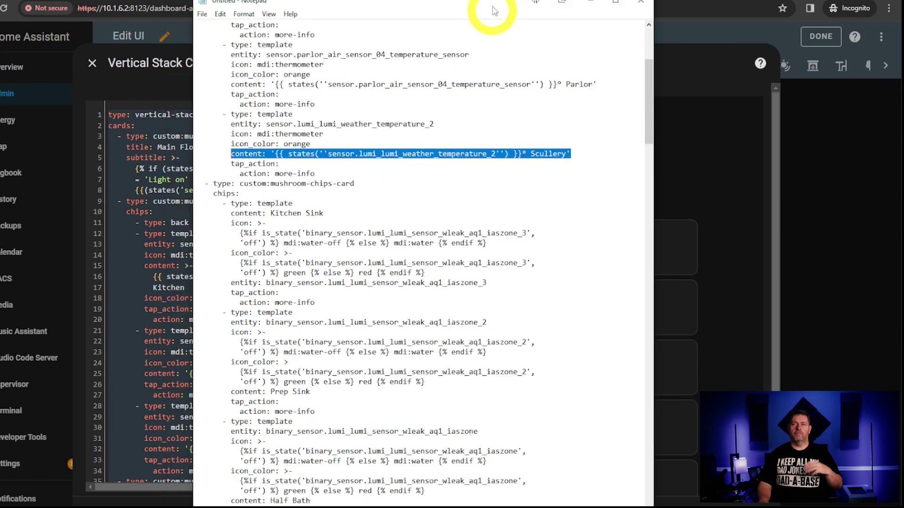
drag(494, 7, 571, 245)
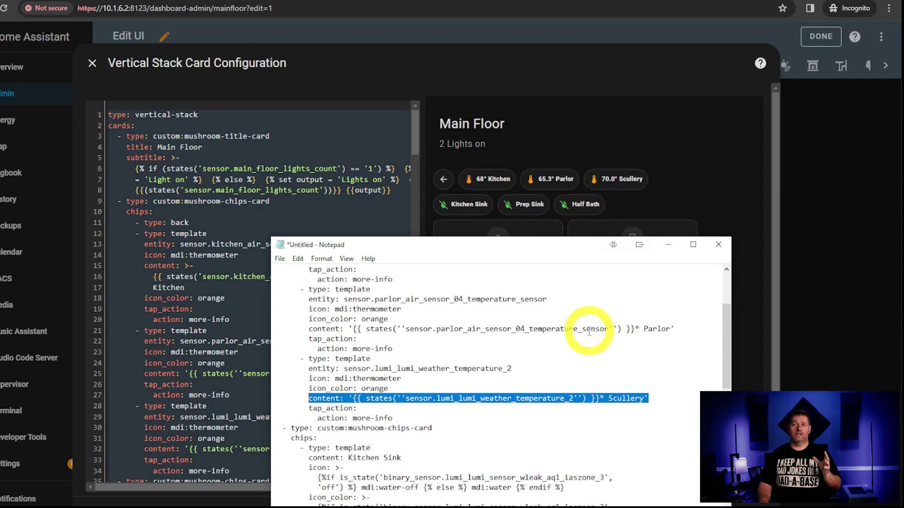
drag(560, 248, 500, 1)
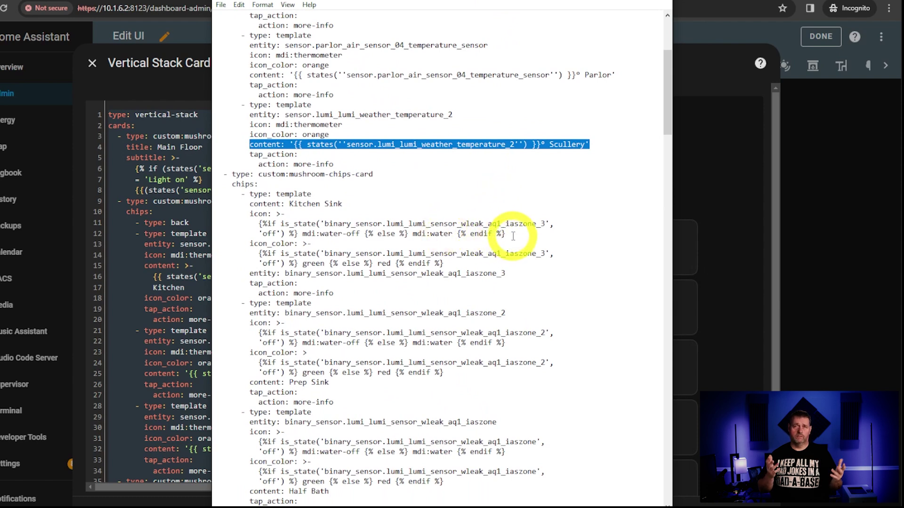
drag(517, 236, 248, 222)
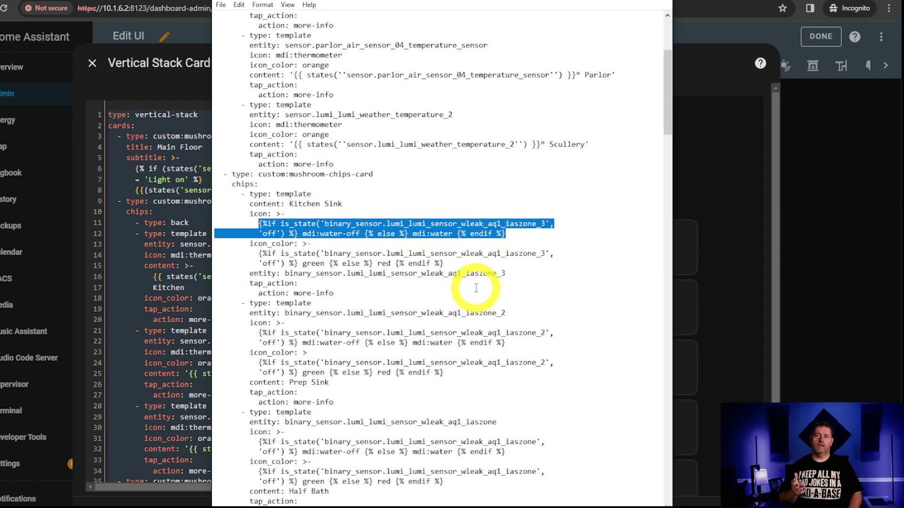
click(451, 261)
drag(455, 263, 353, 262)
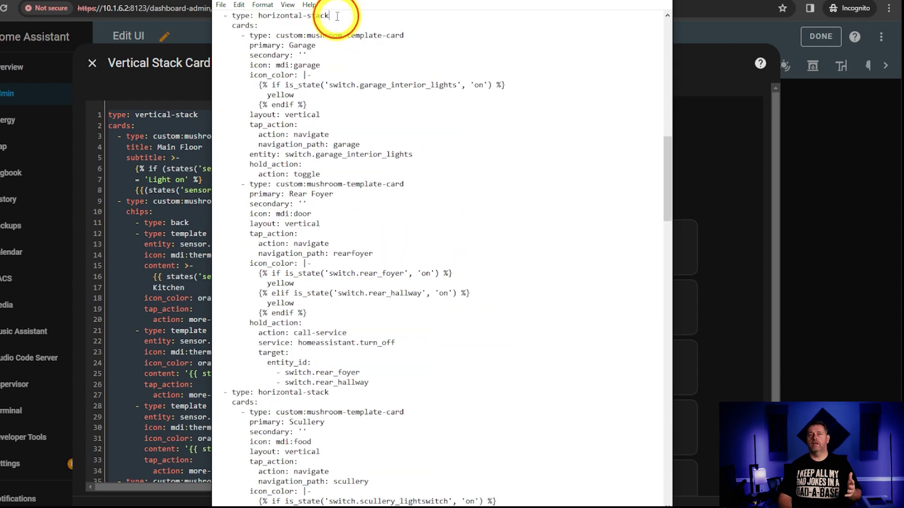
Step: Highlight the horizontal-stack line, the garage_interior_lights template entity and the toggle hold action
drag(336, 16, 213, 16)
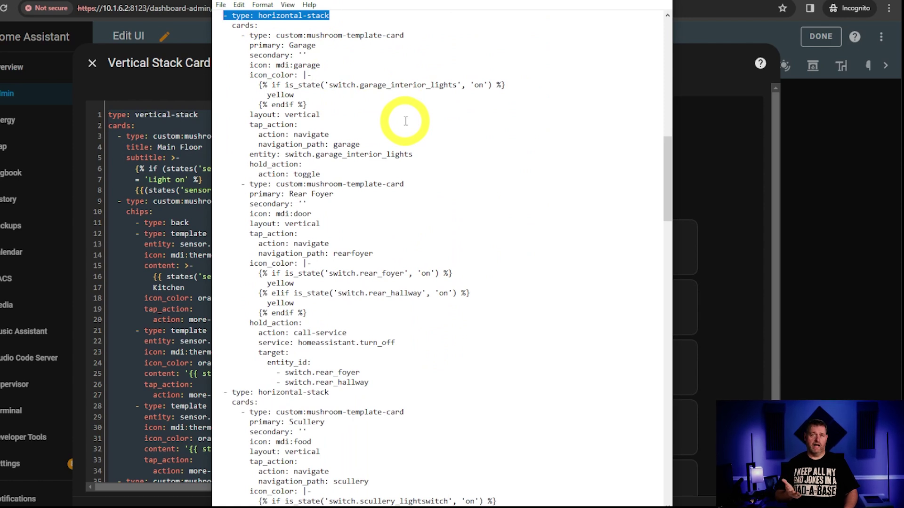
drag(462, 85, 332, 83)
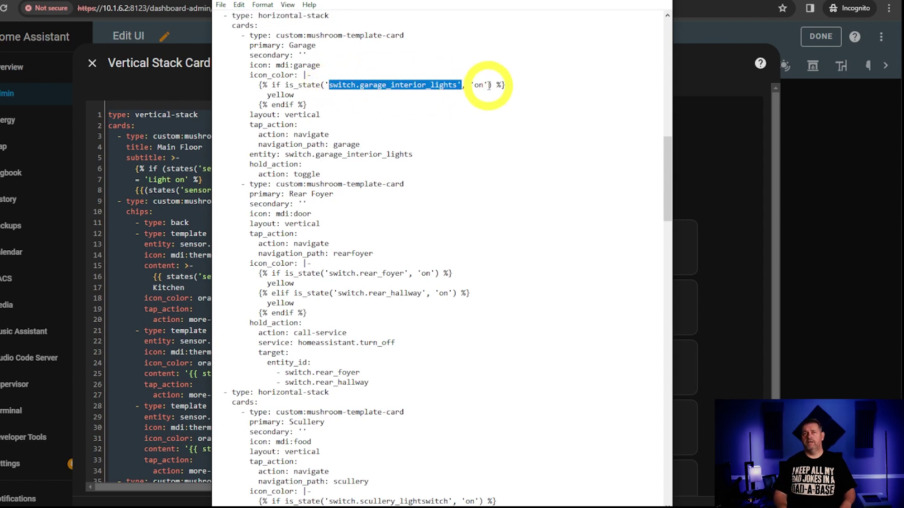
click(280, 96)
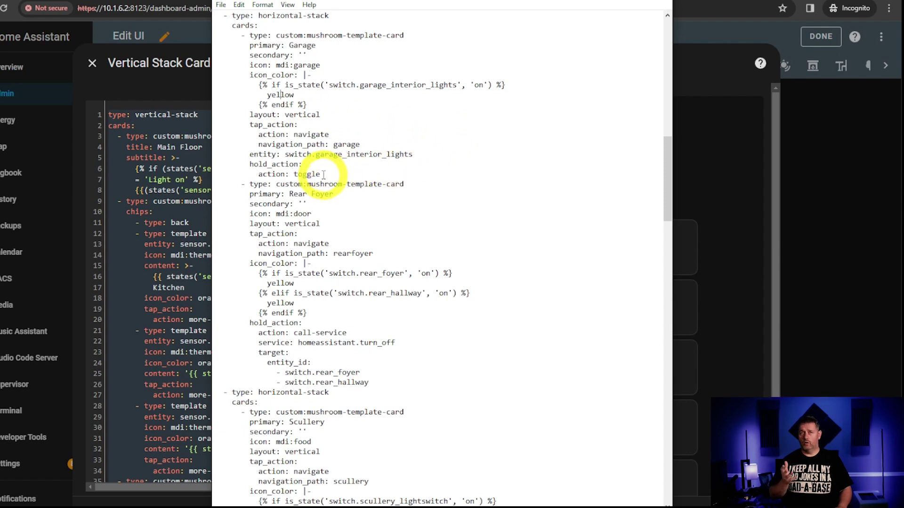
drag(324, 175, 298, 175)
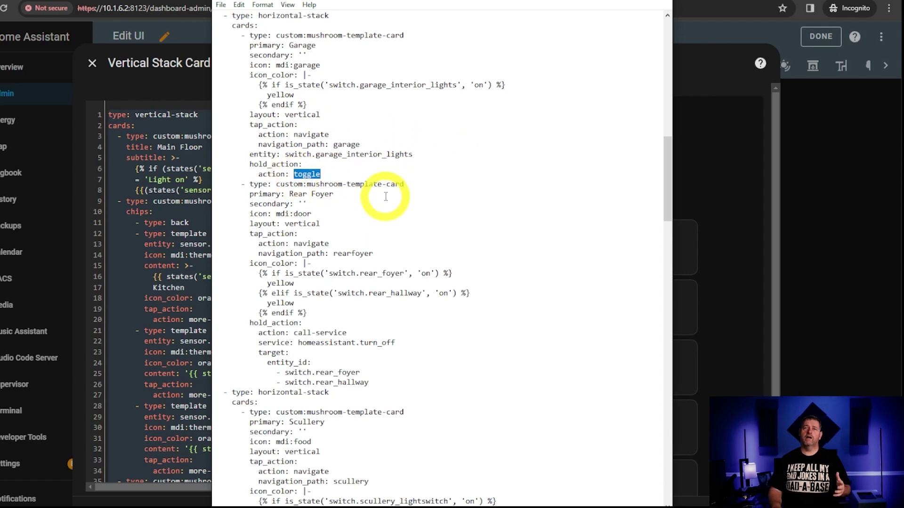
click(399, 155)
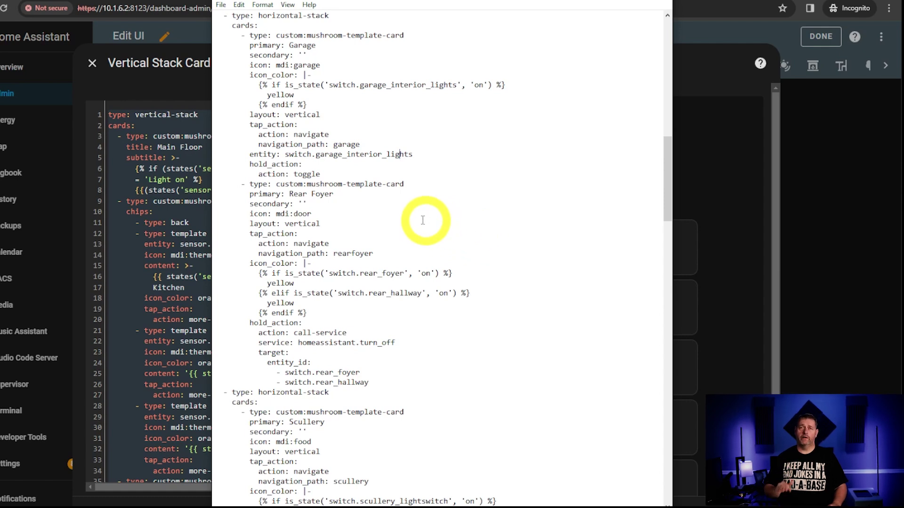
Step: Mark the Rear Foyer card's primary name line and its hold action block
drag(334, 194, 250, 193)
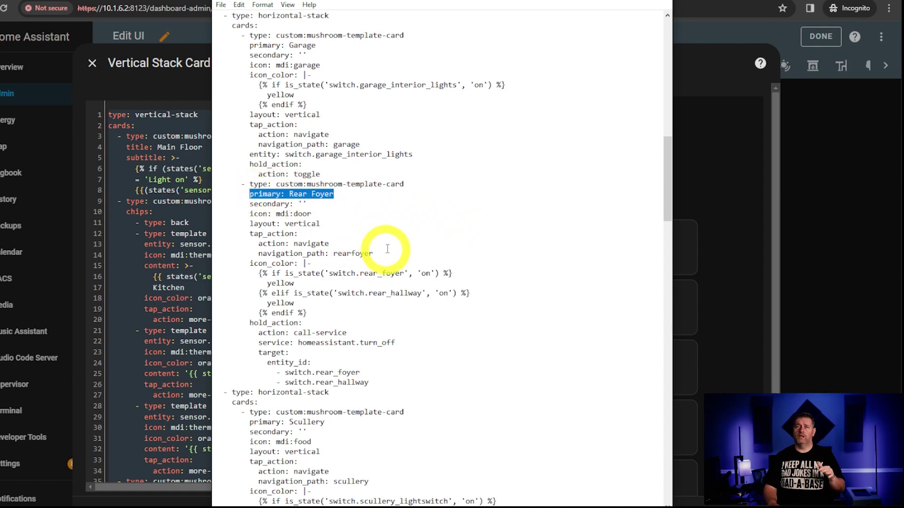
key(Down)
key(Down)
key(End)
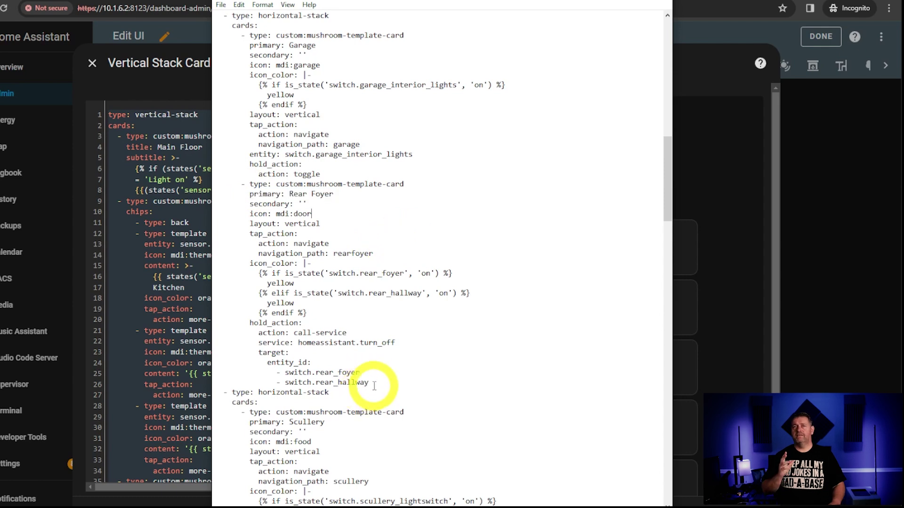
drag(374, 386, 246, 323)
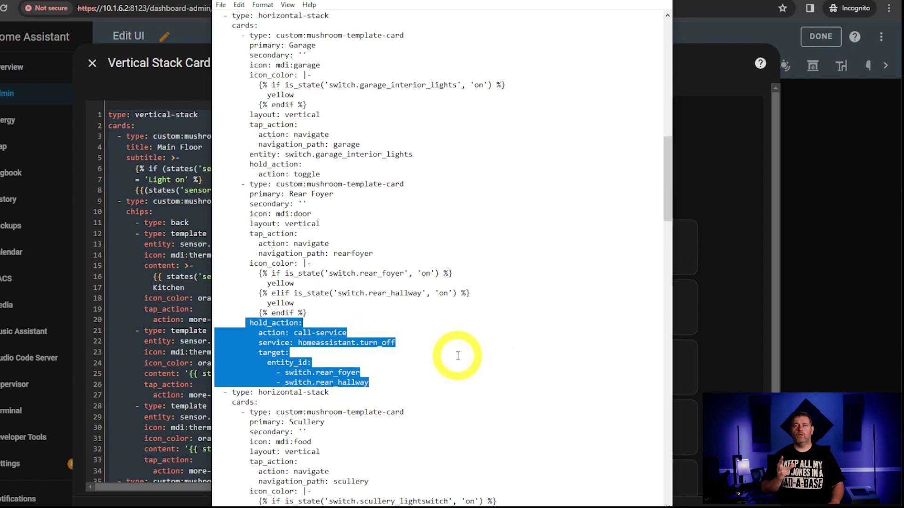
click(434, 362)
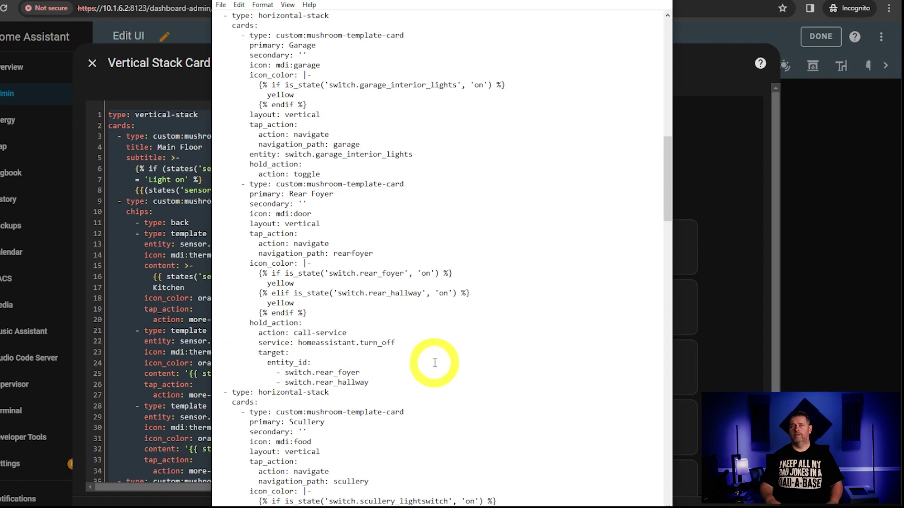
Step: Review the Scullery card's name, hold toggle and light switch entity, then the Half Bath hold lines
scroll(435, 362, down, 10)
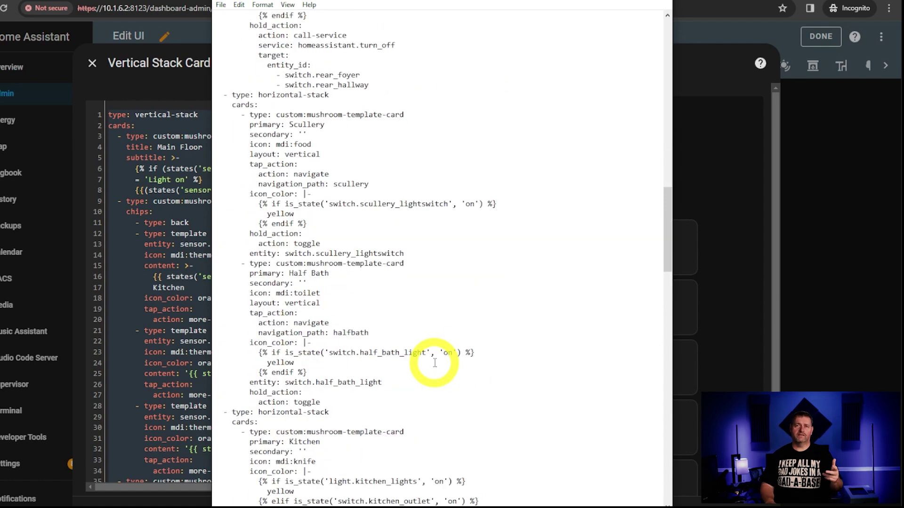
scroll(434, 362, down, 1)
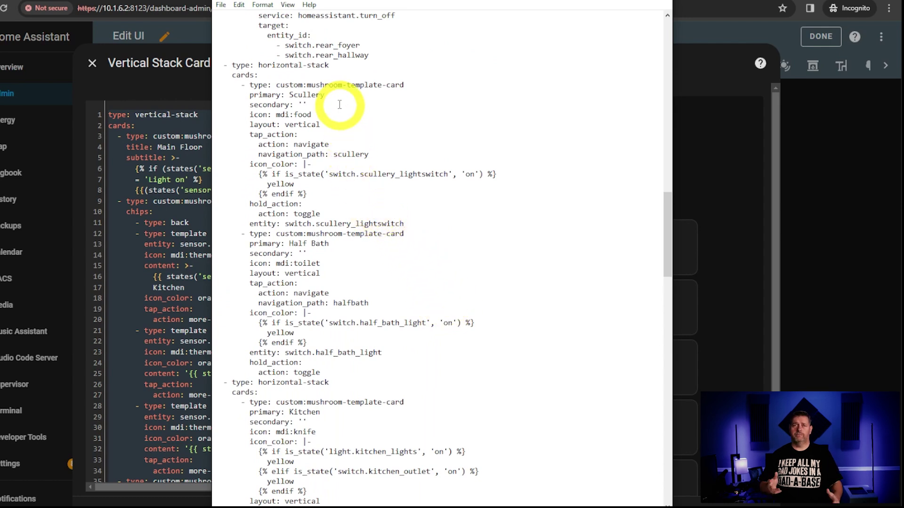
drag(326, 94, 263, 95)
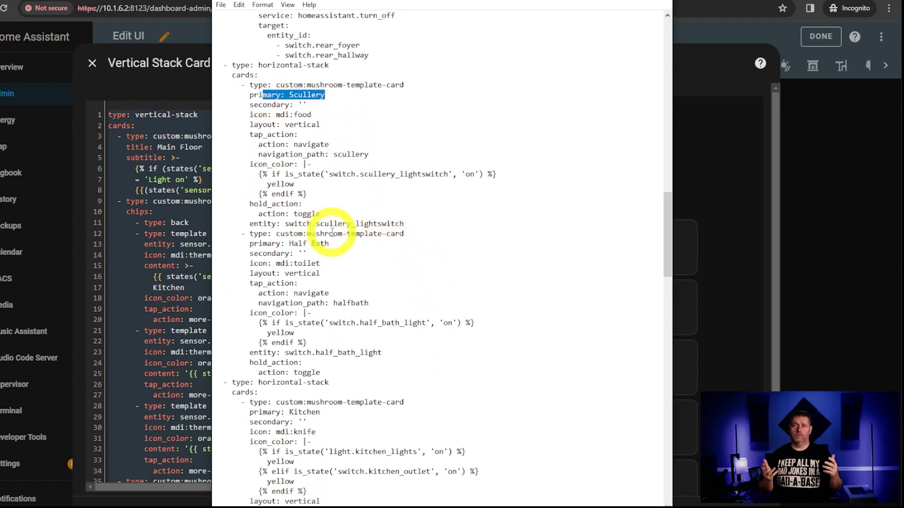
drag(329, 214, 260, 204)
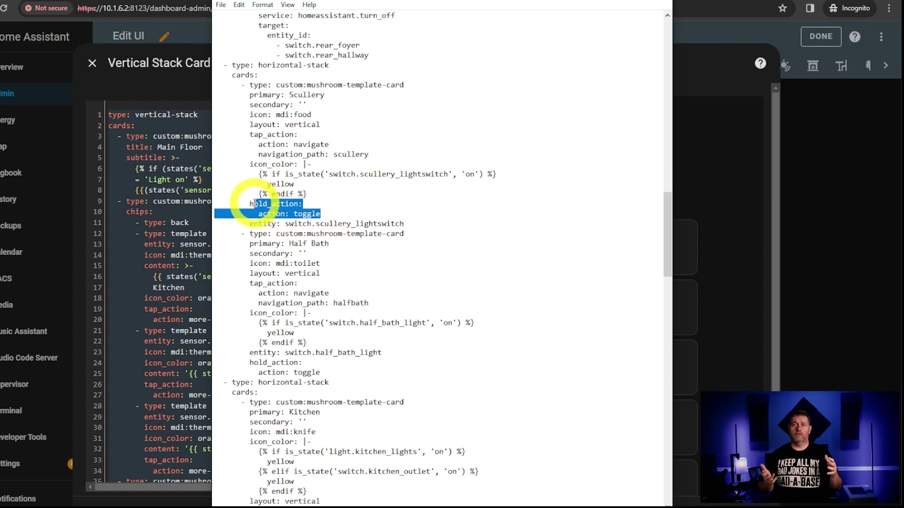
drag(404, 224, 285, 224)
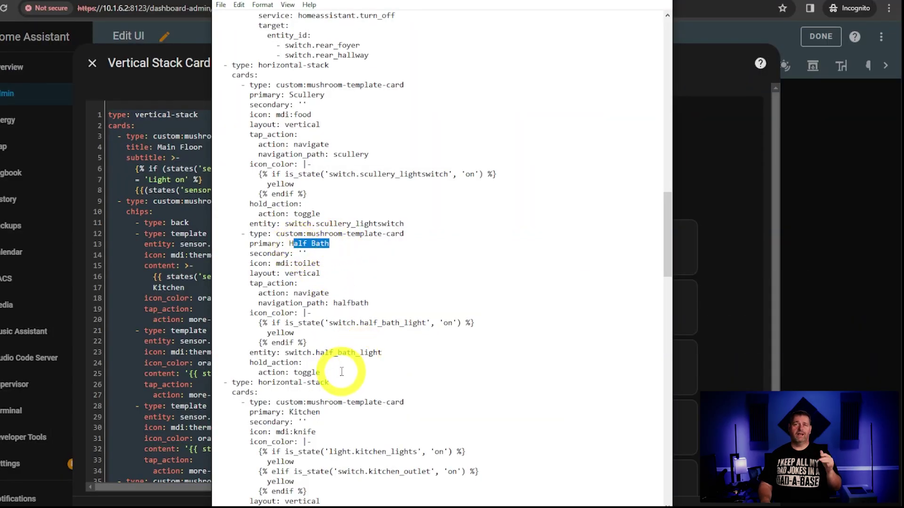
drag(324, 372, 259, 352)
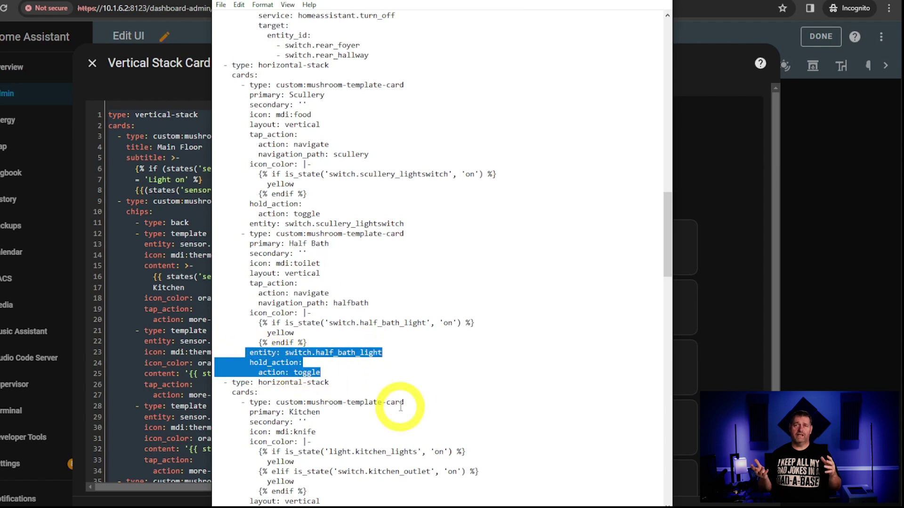
click(425, 369)
Step: Mark the Kitchen card's hold-to-turn-off block
scroll(430, 368, down, 1)
scroll(430, 368, down, 6)
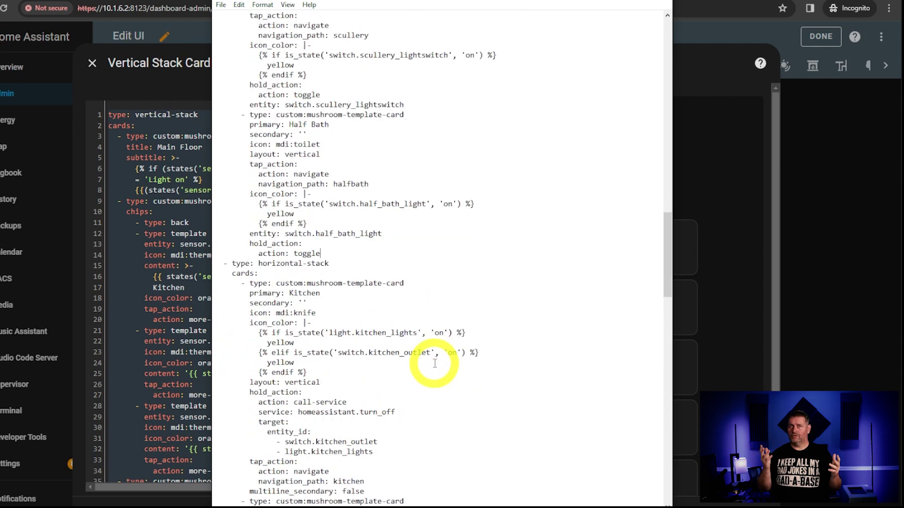
scroll(435, 363, down, 4)
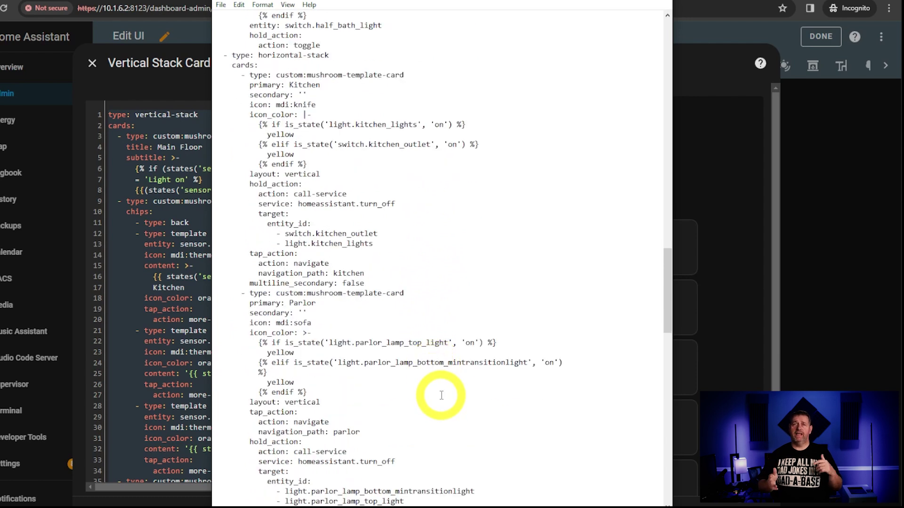
drag(381, 246, 246, 184)
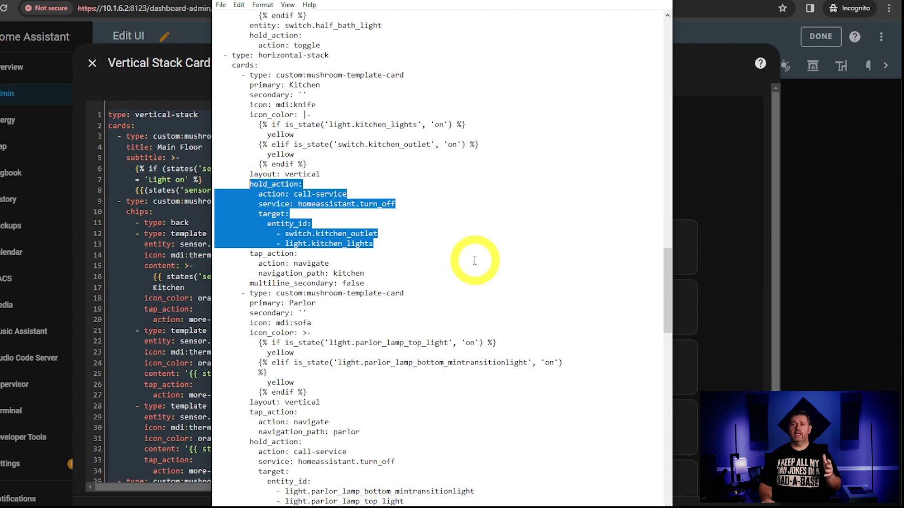
click(449, 232)
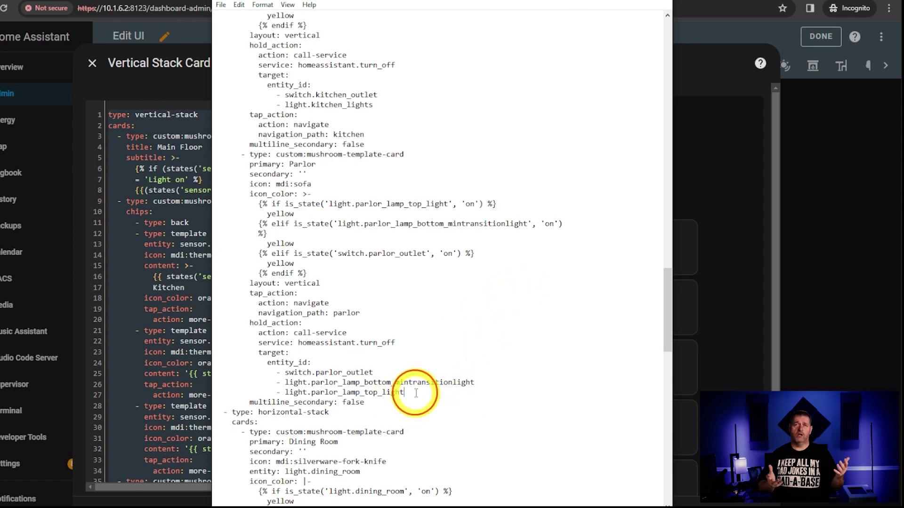
Step: Mark the Parlor card's turn-off entity list, then move on to the next stack
drag(405, 394, 241, 323)
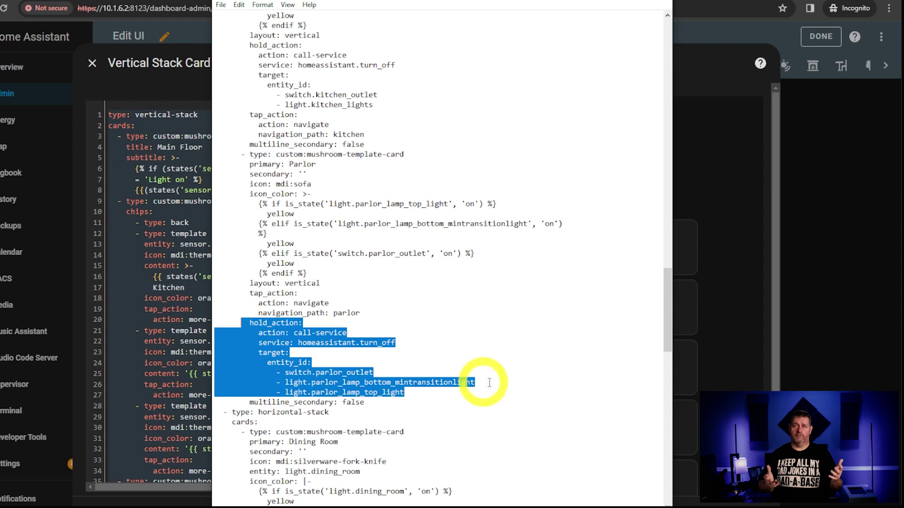
click(539, 365)
scroll(538, 364, down, 7)
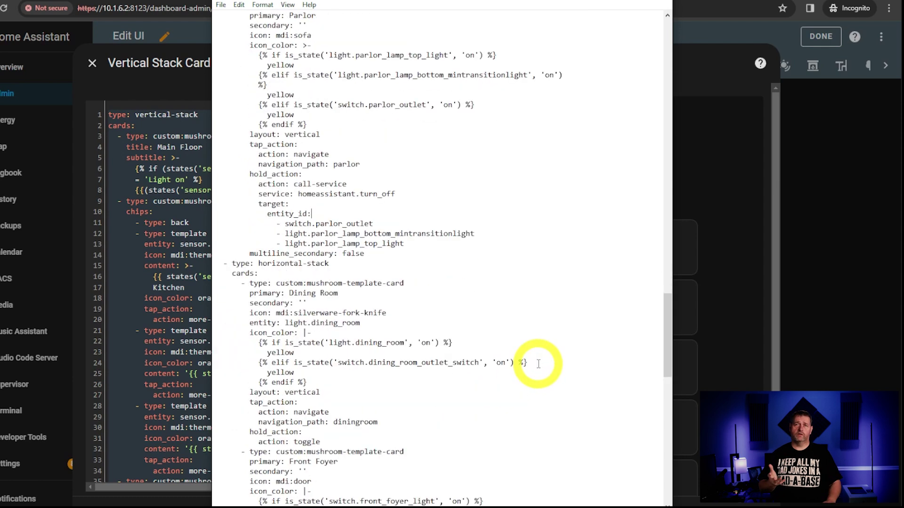
scroll(538, 364, down, 2)
scroll(539, 364, down, 2)
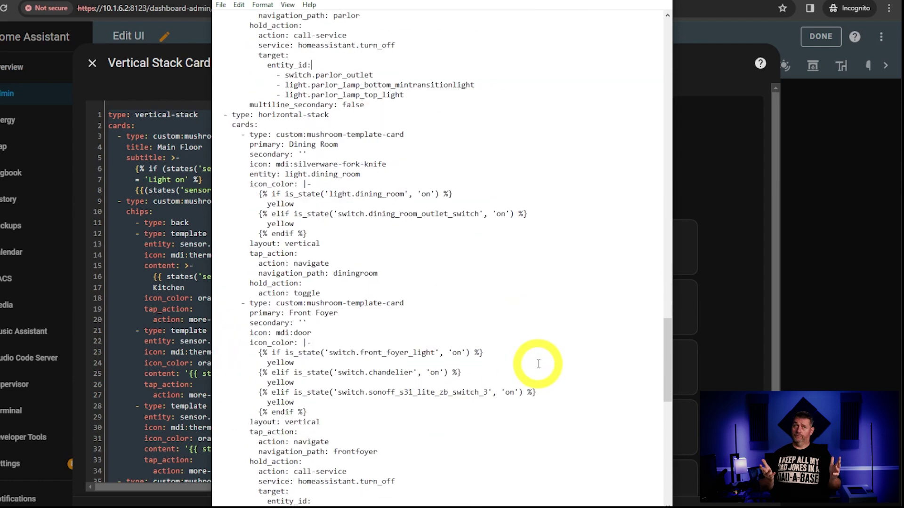
drag(339, 75, 278, 76)
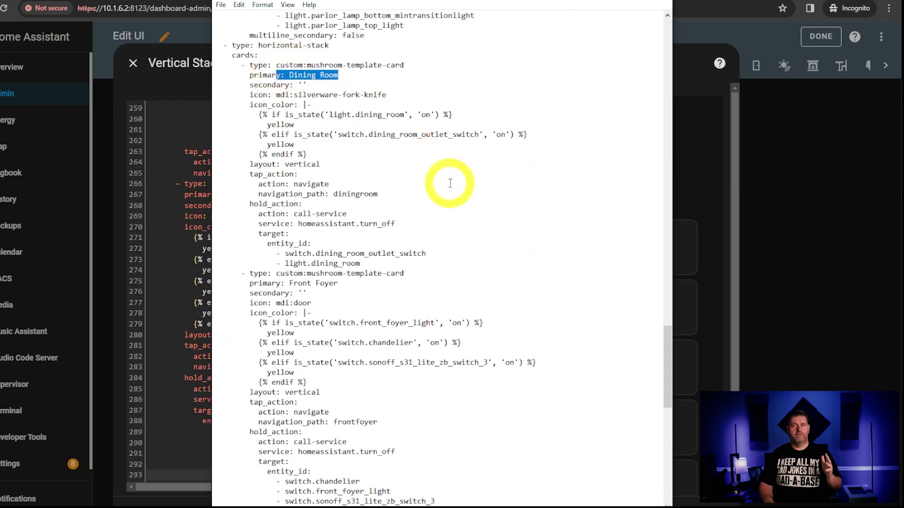
Step: Mark the Dining Room card's icon colour conditions and hold action block
drag(307, 154, 317, 111)
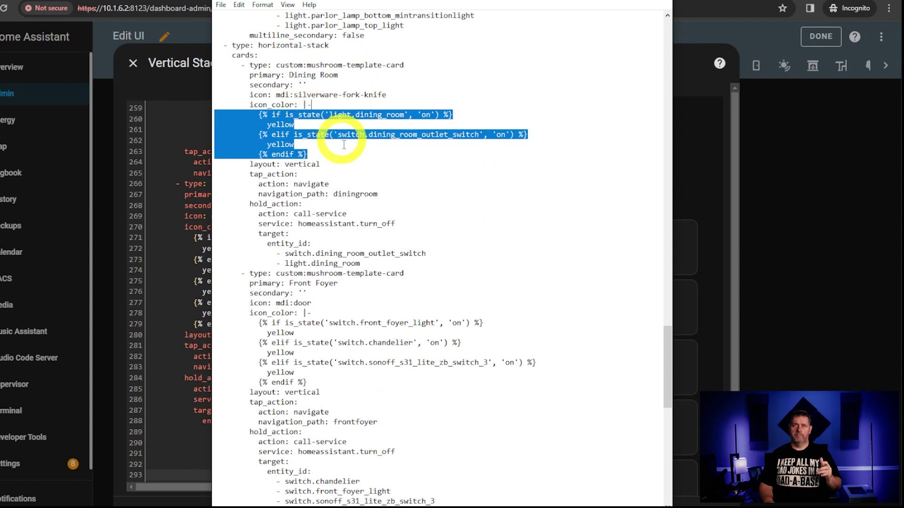
click(378, 263)
drag(378, 263, 229, 203)
click(485, 286)
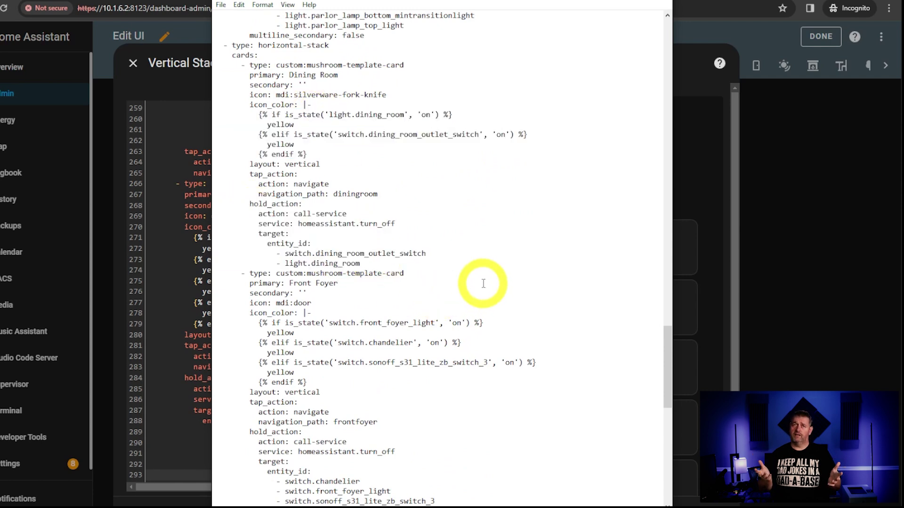
scroll(484, 284, down, 4)
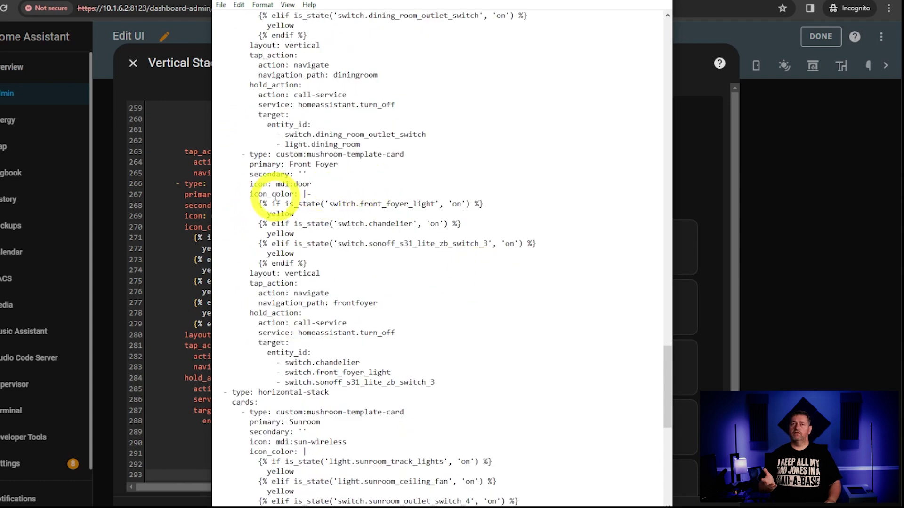
Step: Mark the Front Foyer card's icon colour conditions and turn-off entity list
drag(245, 194, 325, 254)
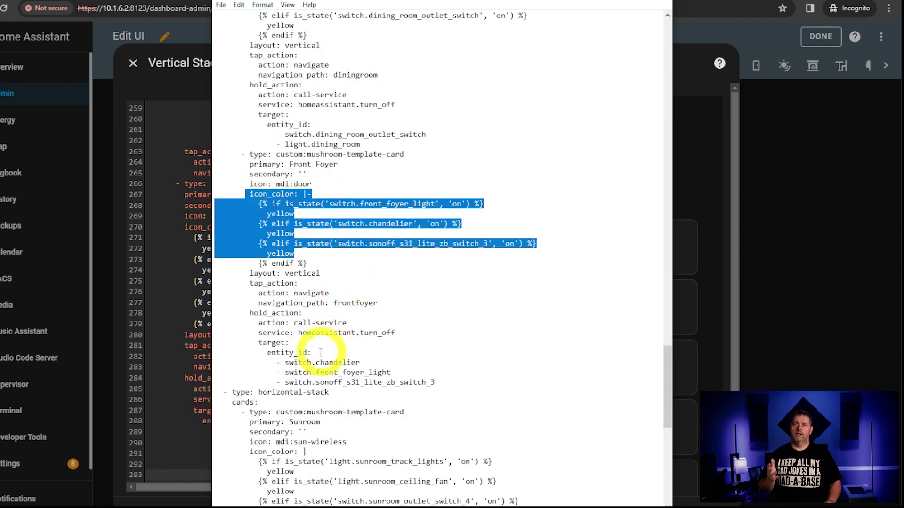
drag(258, 353, 443, 380)
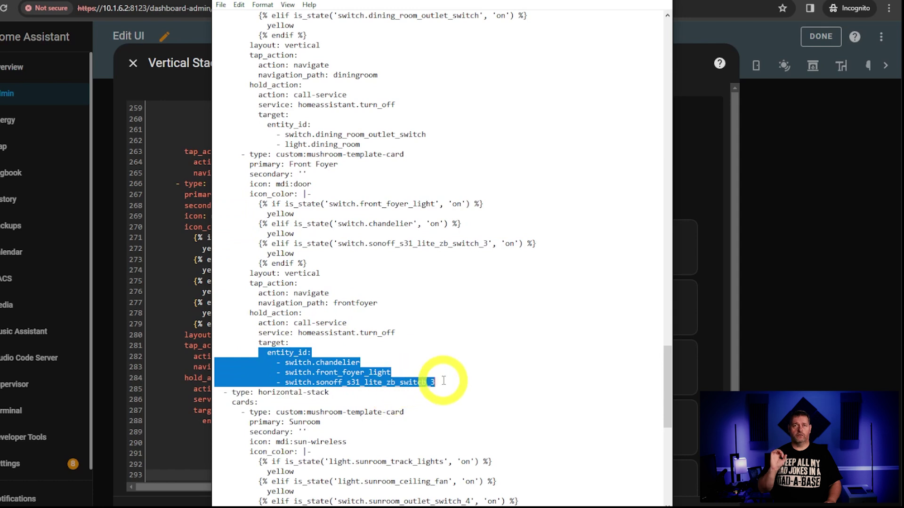
scroll(503, 323, down, 6)
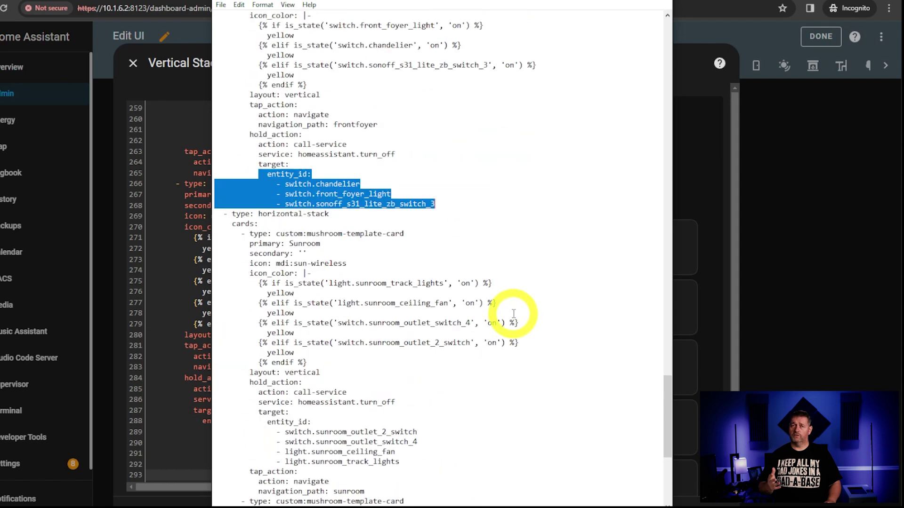
scroll(514, 314, down, 2)
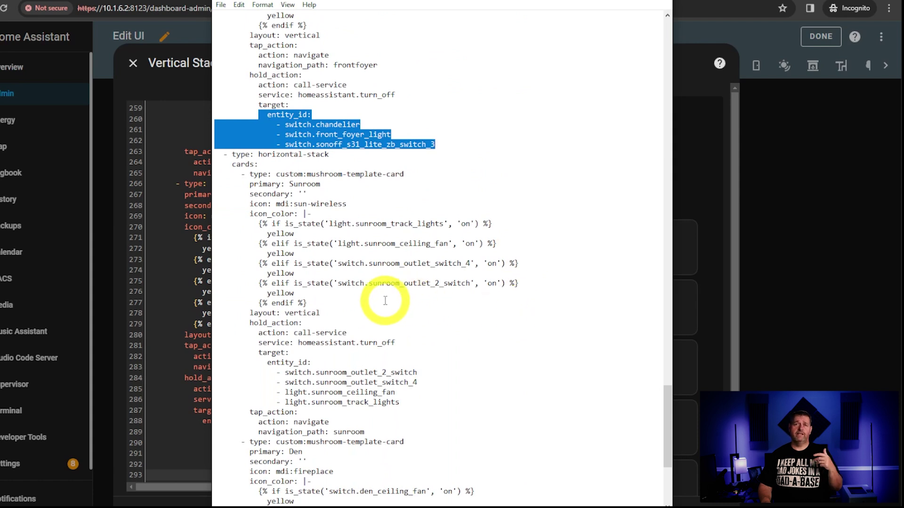
Step: Mark the Sunroom card's icon colour conditions and hold-to-turn-off block
drag(377, 302, 245, 217)
drag(419, 403, 258, 333)
click(468, 375)
scroll(468, 374, down, 7)
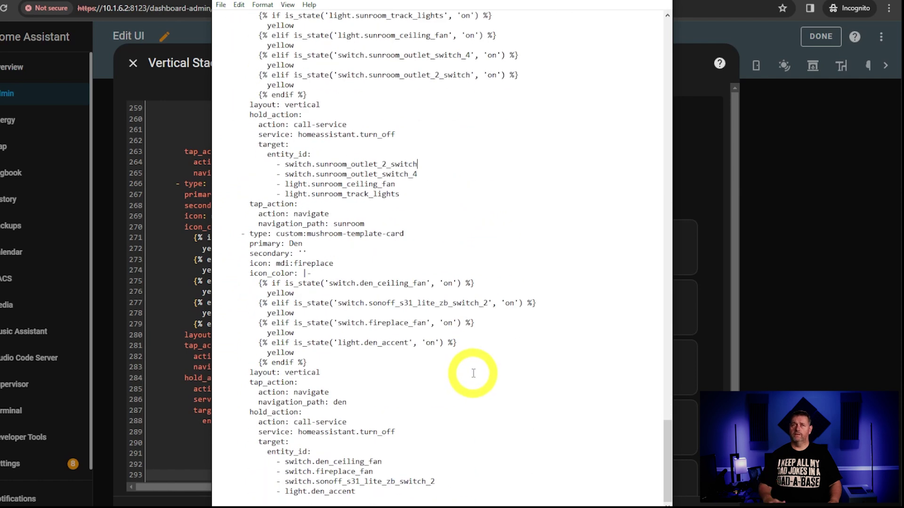
Step: Mark the Den card's icon colour conditions and turn-off list, then minimize Notepad
drag(474, 356, 258, 274)
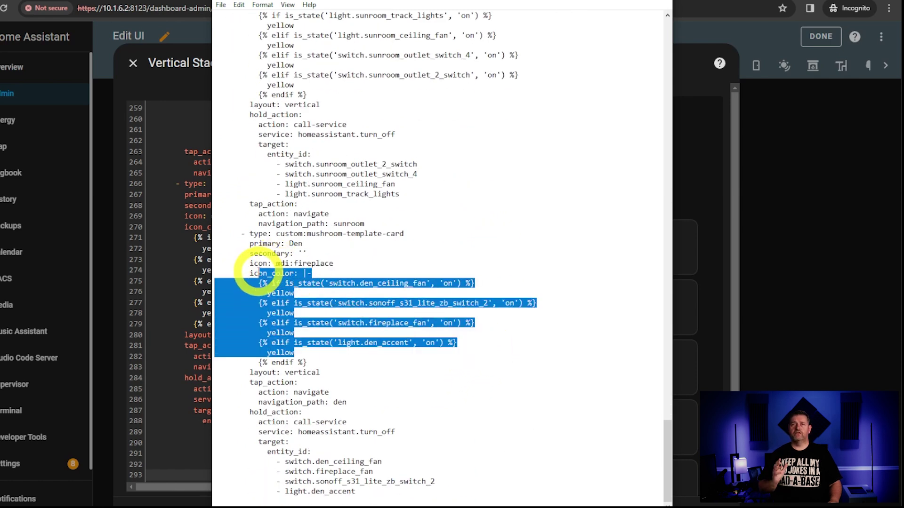
drag(380, 490, 282, 448)
click(490, 329)
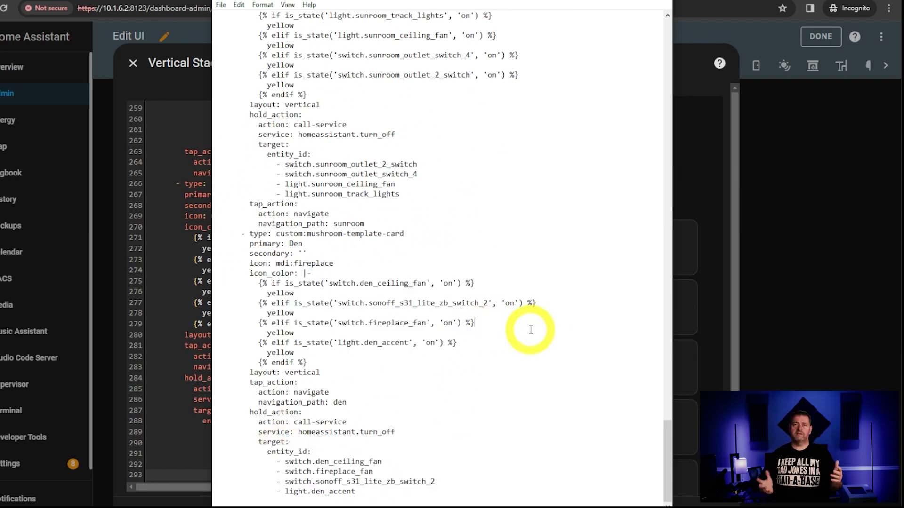
click(610, 1)
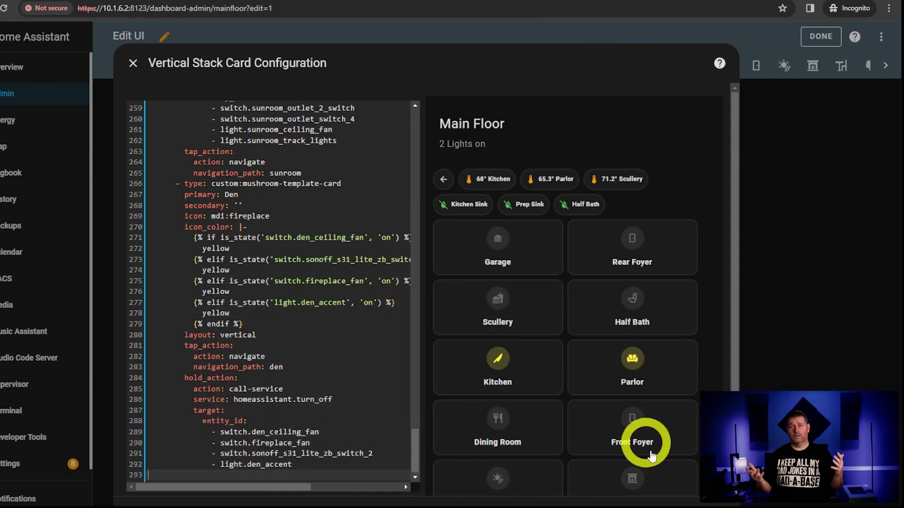
Step: Close the card editor, then highlight the Front Service chip's door icon, tap_action and label, and the Rear Service chip settings
click(715, 505)
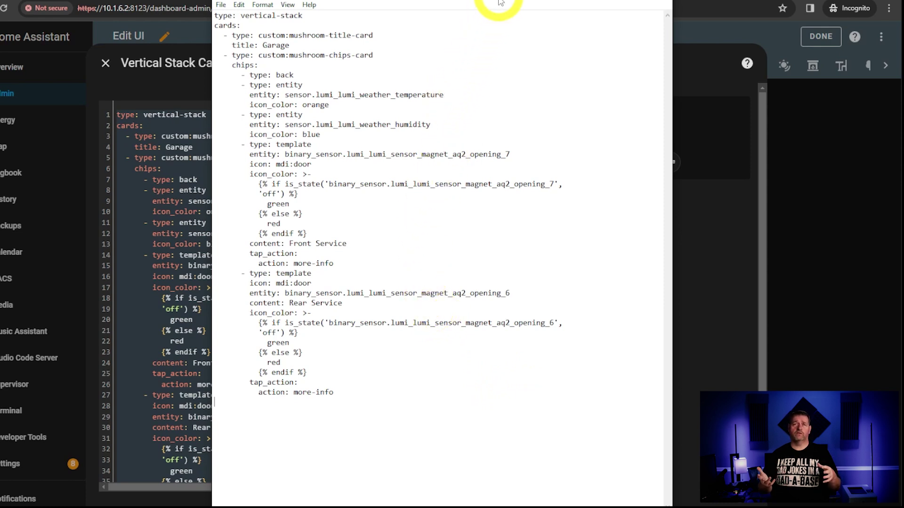
drag(495, 2, 504, 207)
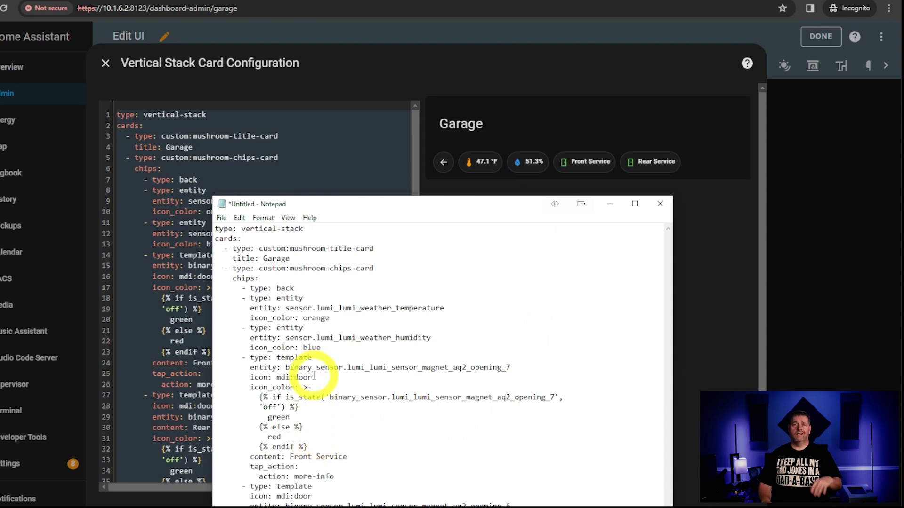
drag(312, 377, 281, 378)
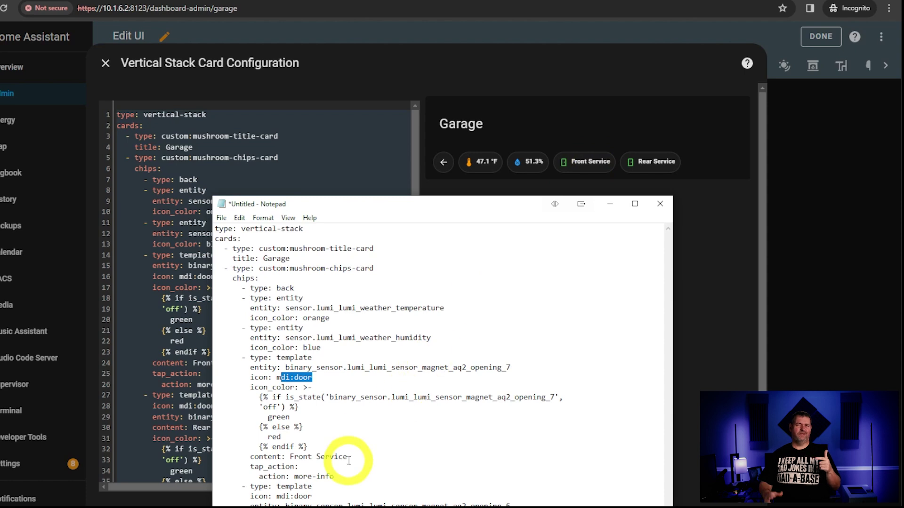
triple_click(323, 464)
drag(347, 457, 290, 457)
drag(446, 203, 444, 73)
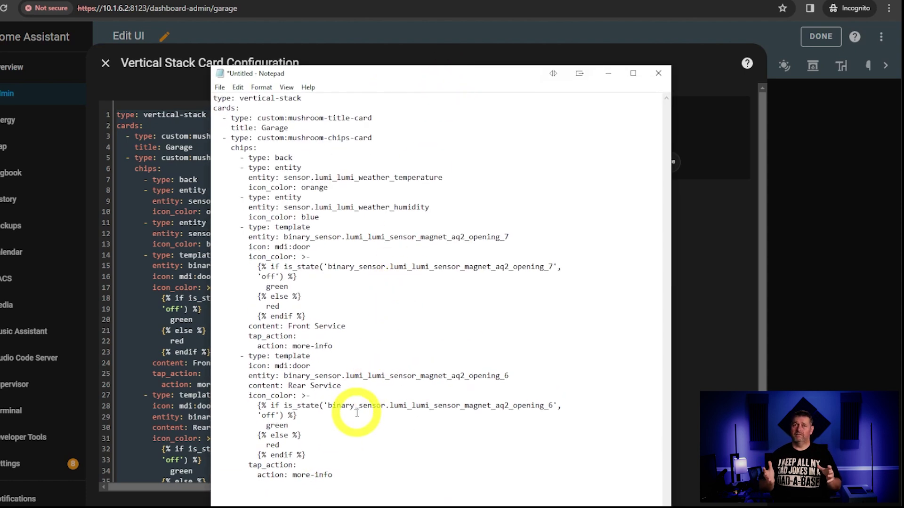
drag(360, 471, 231, 366)
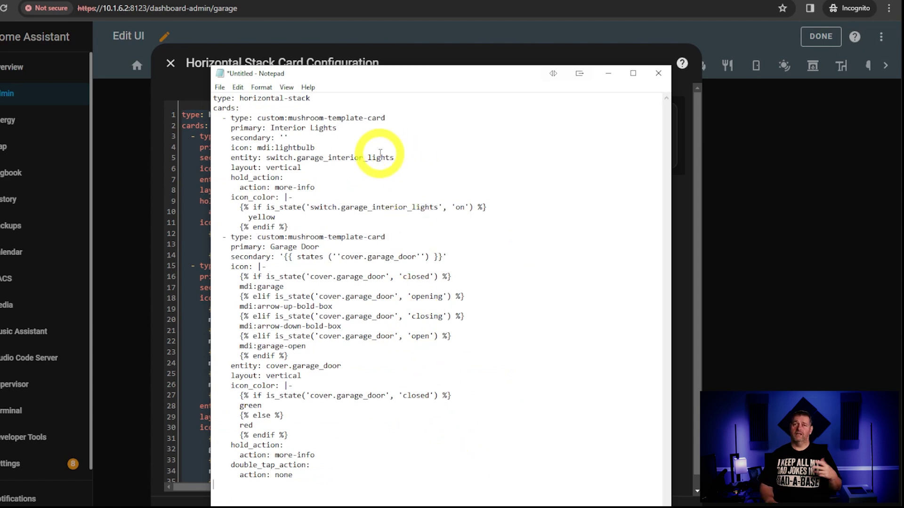
Step: Highlight the first card's mushroom-template-card type and the end of a colour template
drag(386, 118, 288, 118)
drag(325, 357, 237, 277)
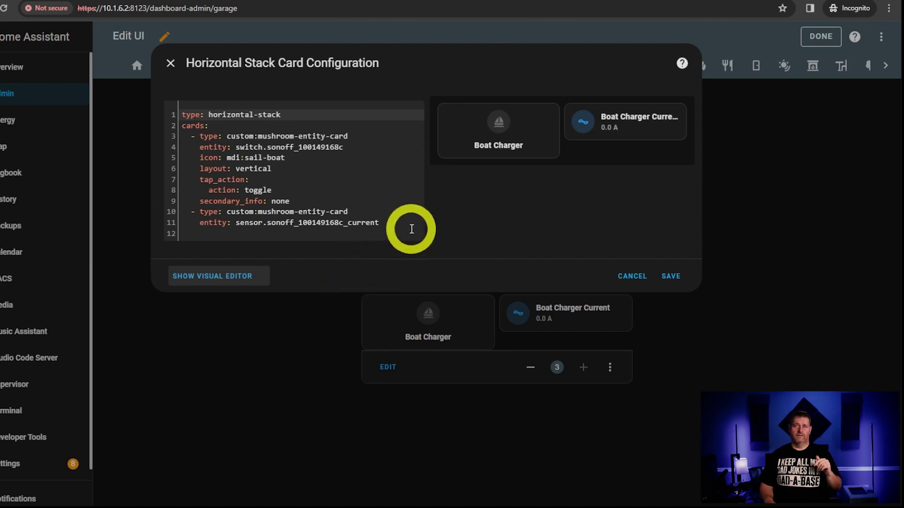
Step: Select the whole Boat Charger stack YAML, then step out of the code editor
drag(412, 229, 183, 115)
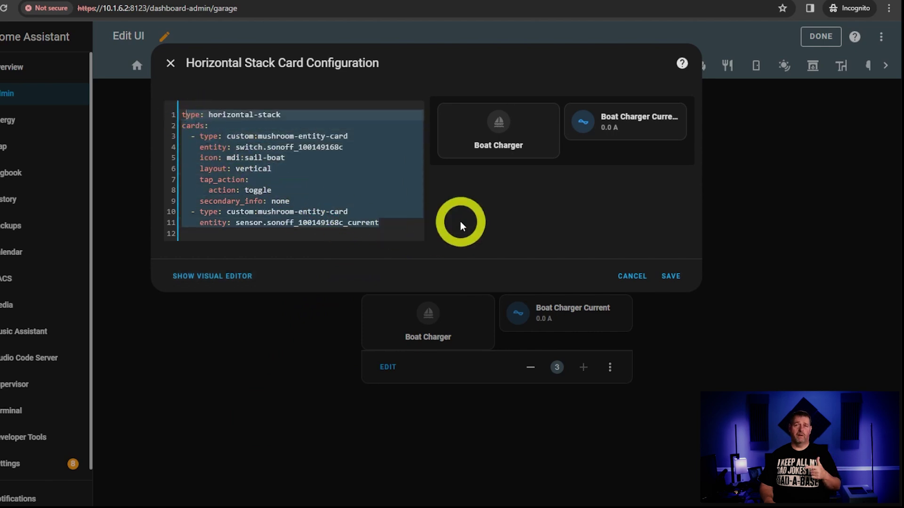
click(537, 238)
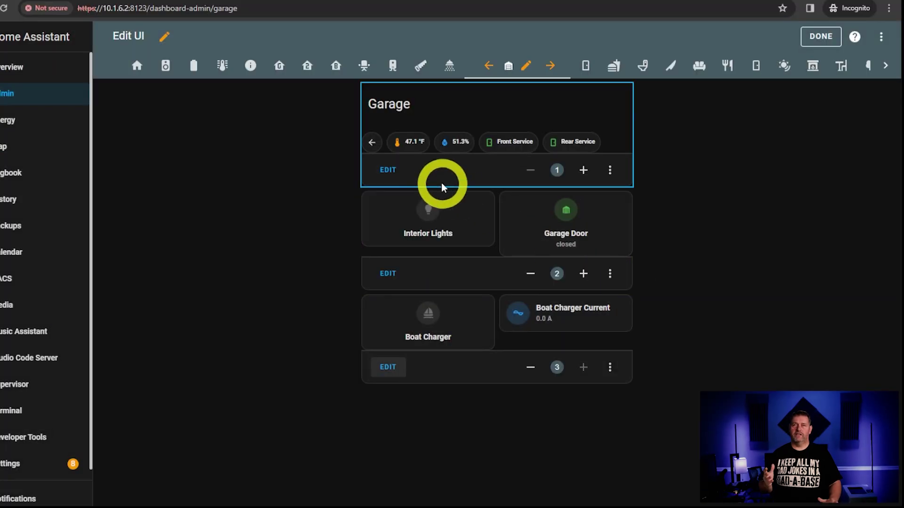
Step: Open the Rear Foyer view and show its title and chips stack as YAML
click(372, 146)
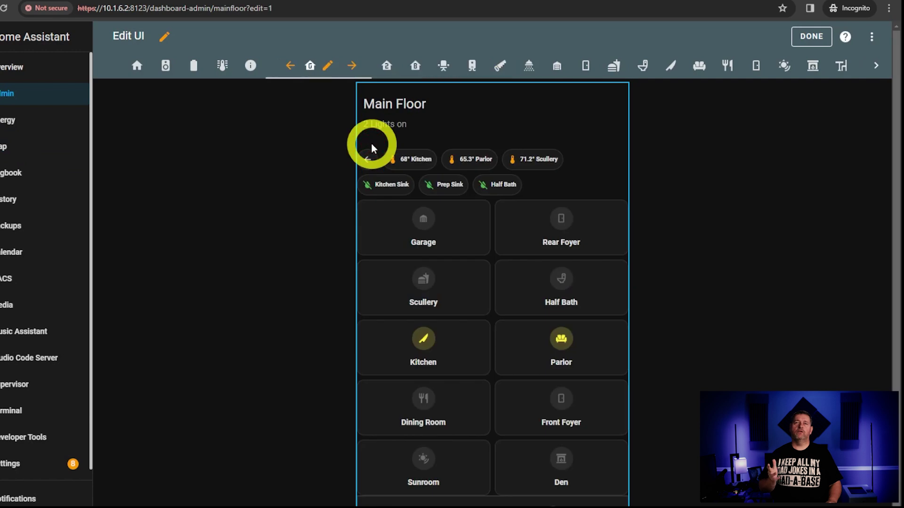
click(565, 236)
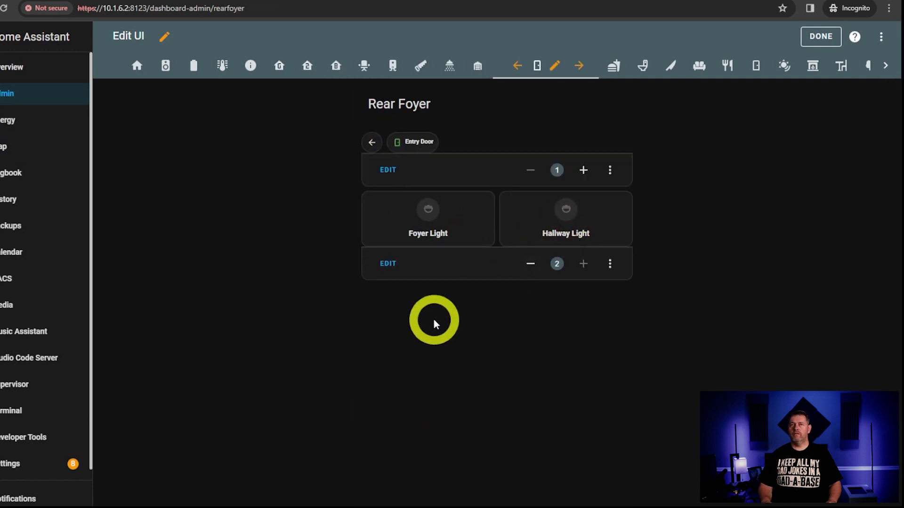
click(389, 171)
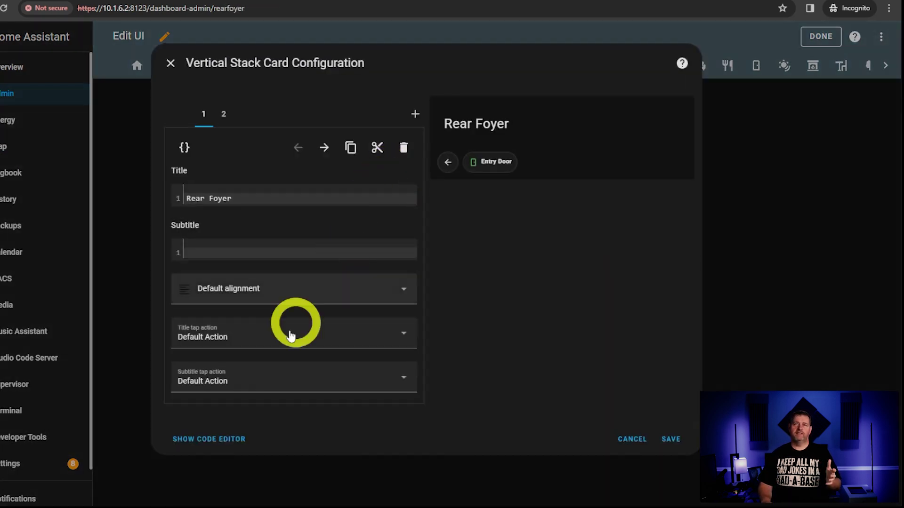
click(214, 436)
Step: Point out the door chip's red and green colours, then the Foyer and Hallway Light colour templates
click(355, 276)
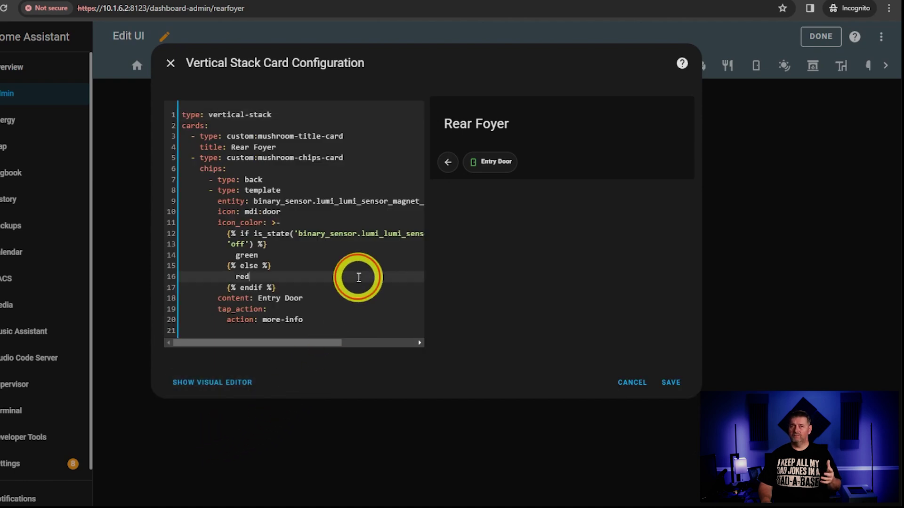
drag(320, 340, 293, 343)
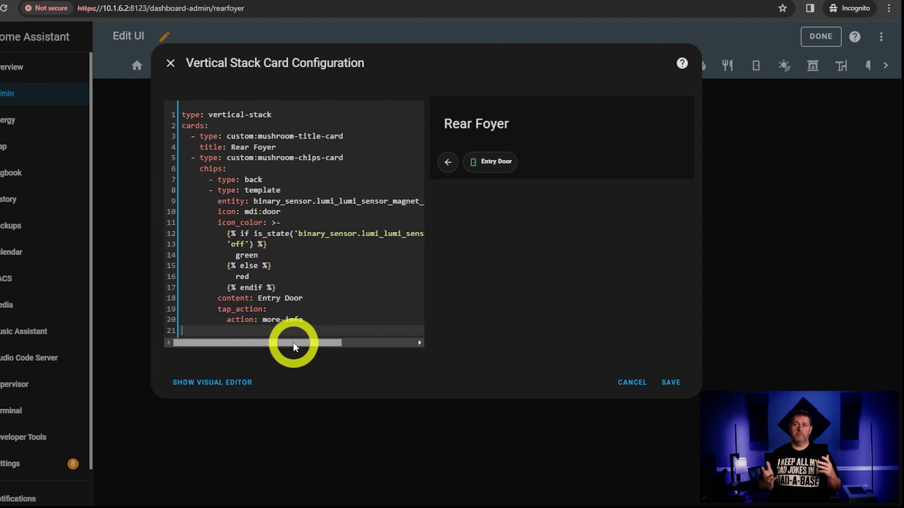
click(243, 255)
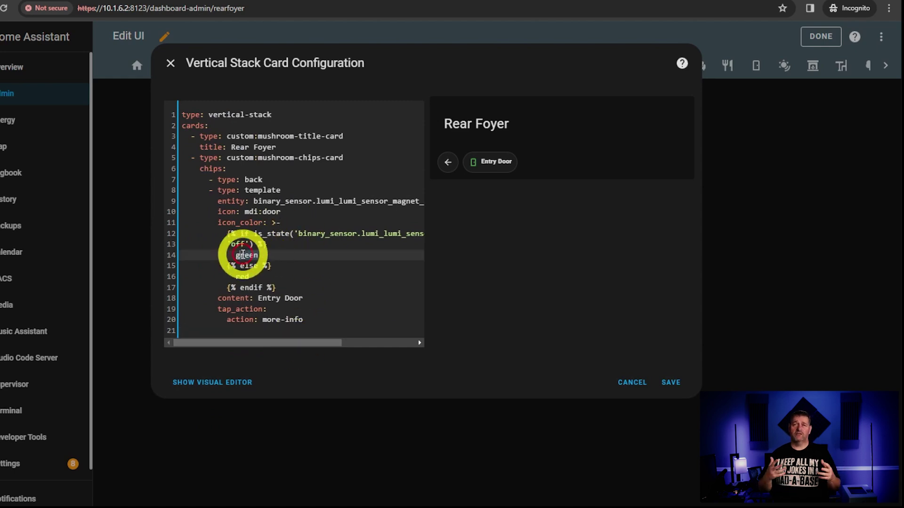
click(258, 278)
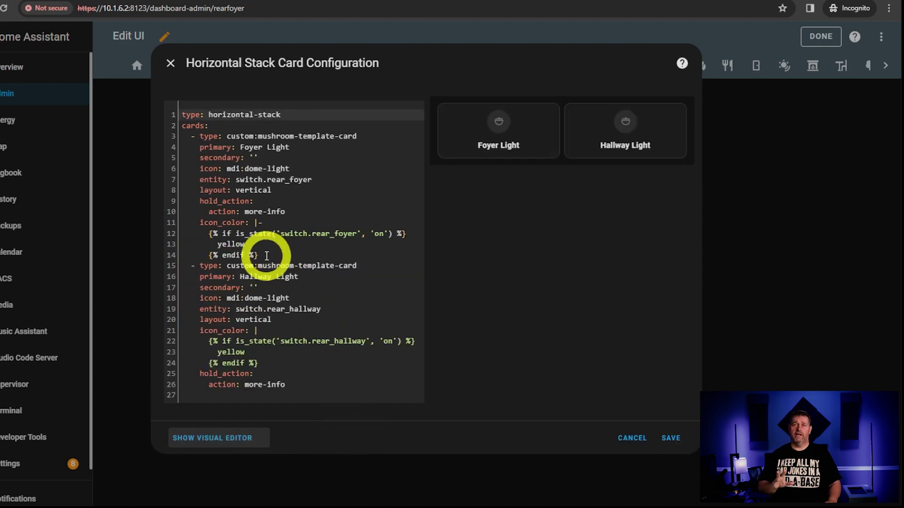
drag(259, 255, 203, 233)
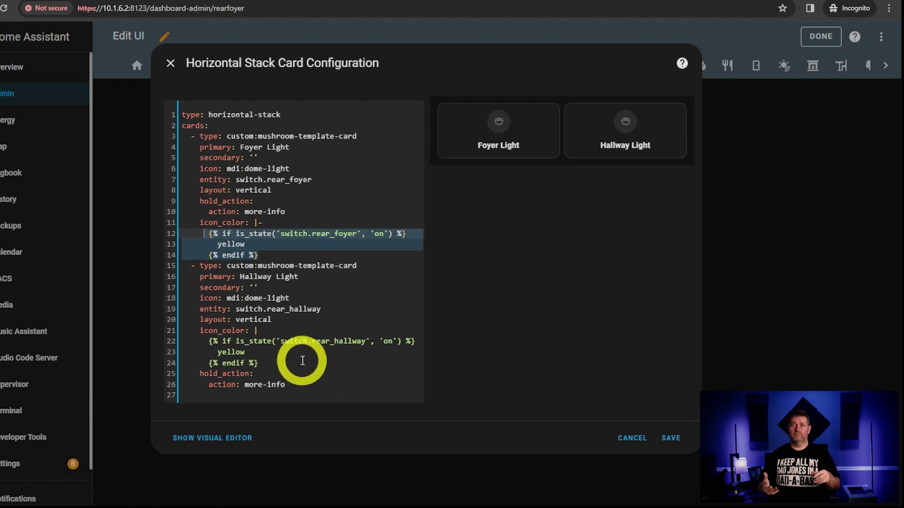
click(286, 362)
drag(285, 362, 223, 344)
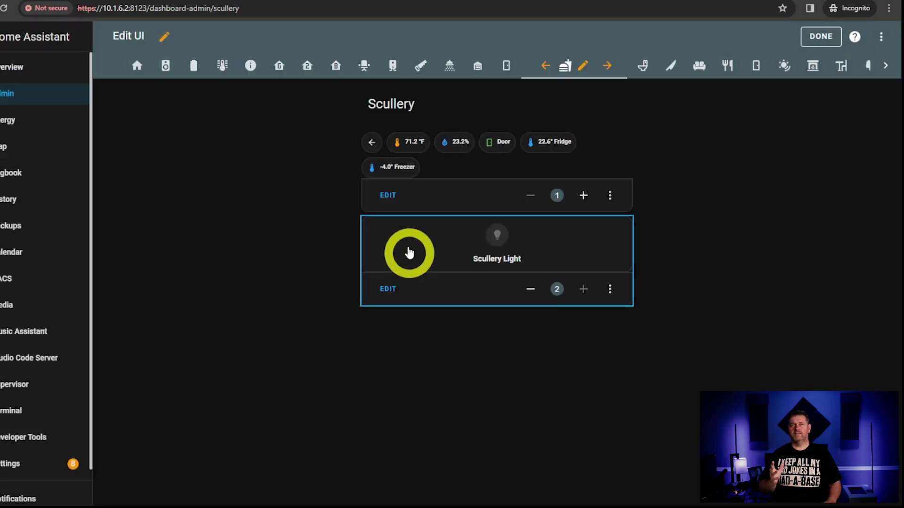
Step: Show the Scullery chips stack as YAML and highlight the Fridge and Freezer temperature chips
click(397, 202)
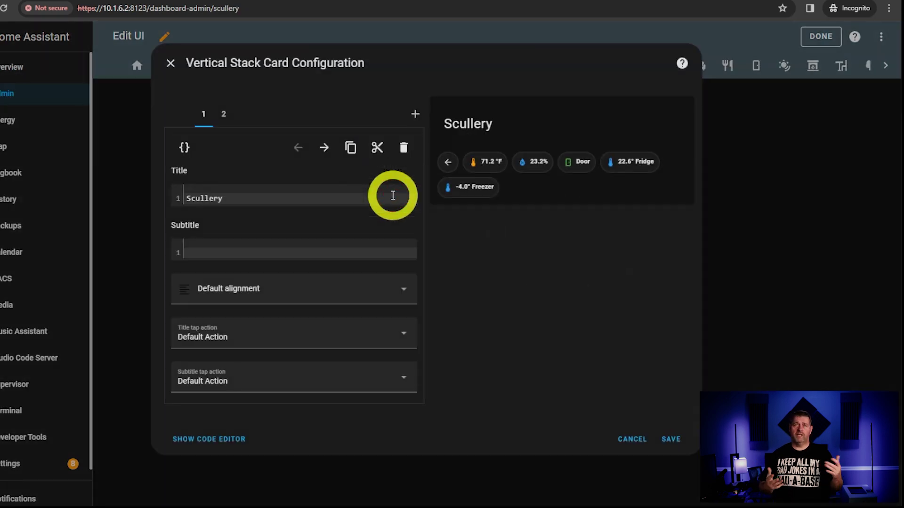
click(232, 438)
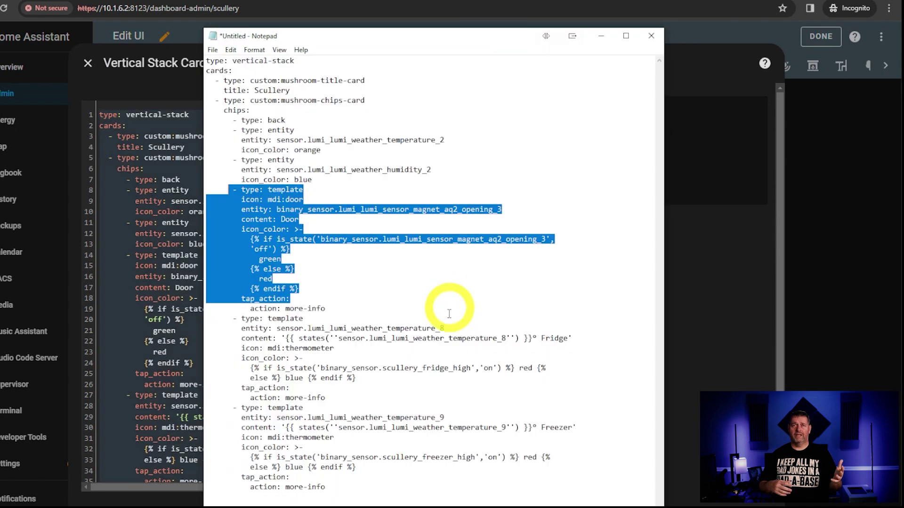
click(448, 318)
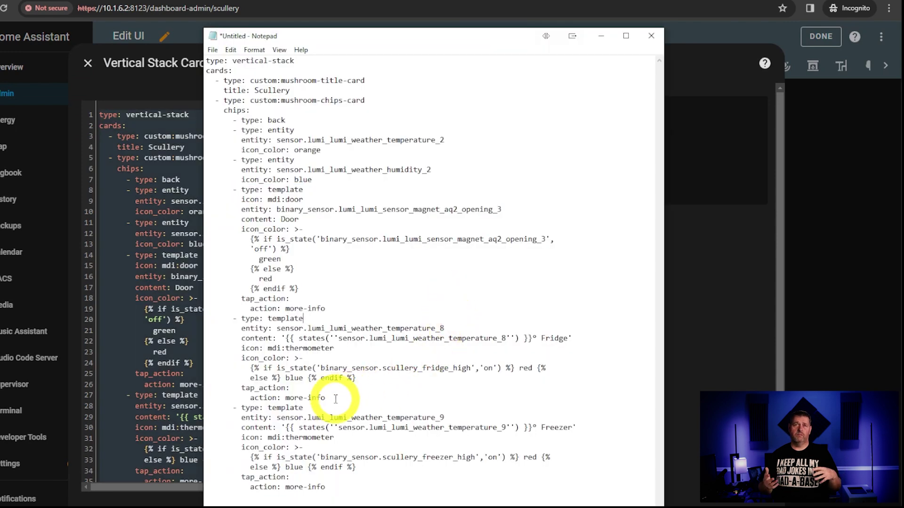
drag(340, 400, 233, 319)
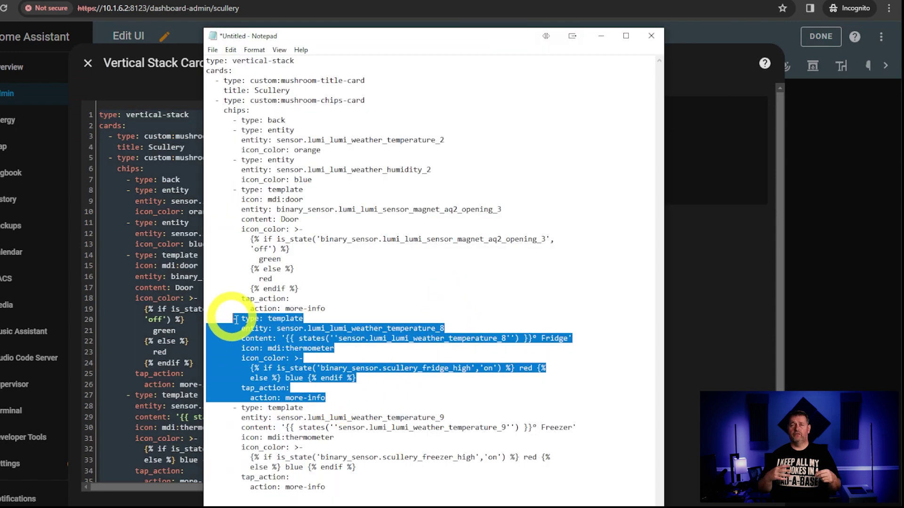
drag(339, 487, 233, 409)
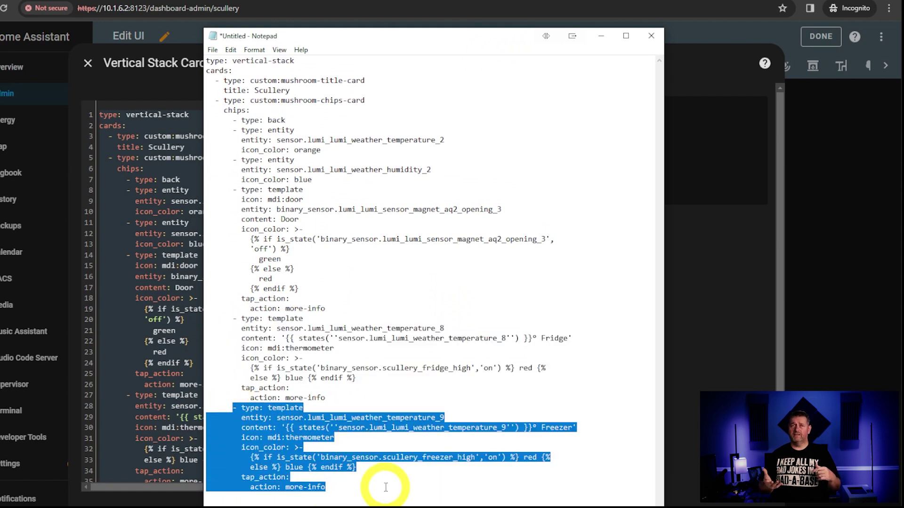
drag(548, 339, 573, 338)
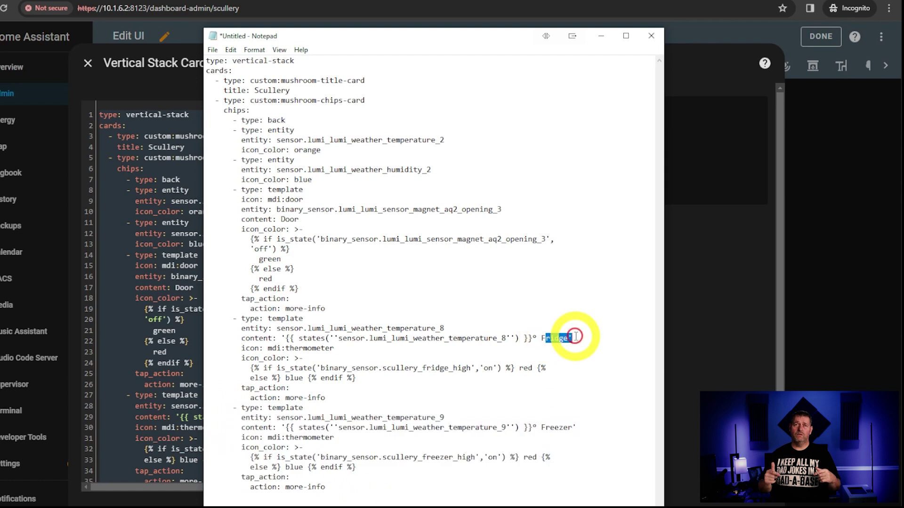
drag(555, 426, 575, 428)
click(594, 490)
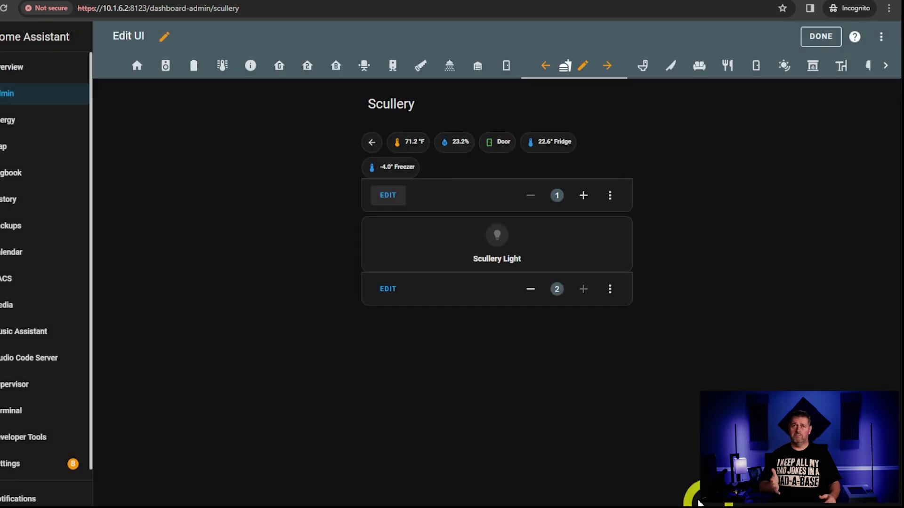
Step: Open the Scullery Light card's configuration as YAML
click(384, 288)
click(237, 502)
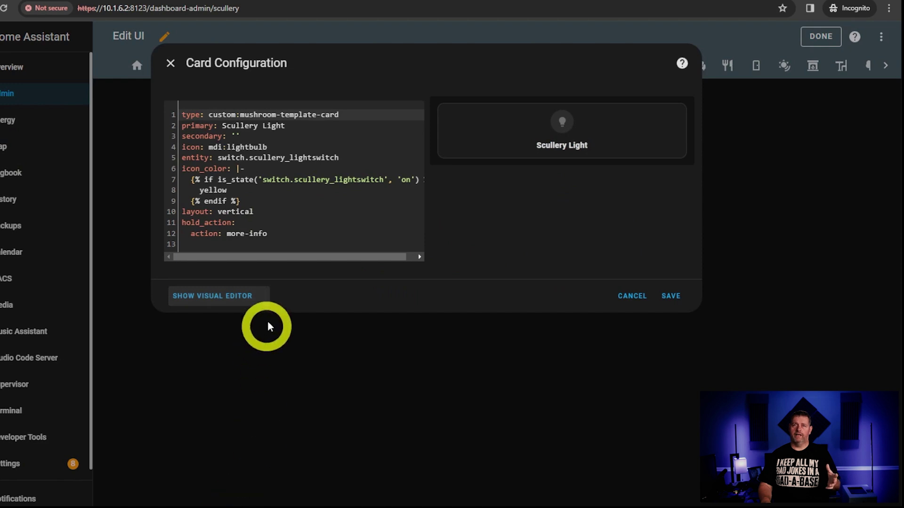
click(345, 260)
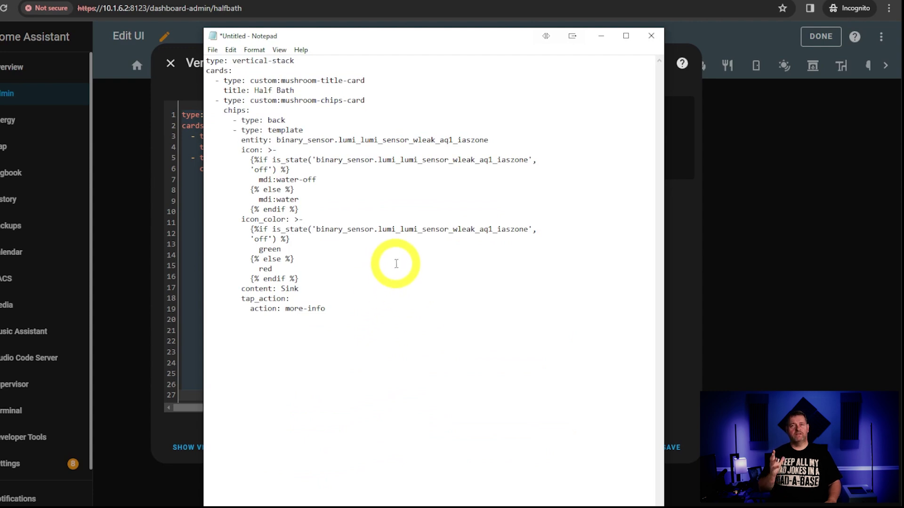
Step: Highlight the Half Bath title, back chip and sink chip templates, then the Vanity Light name and colour template
click(299, 93)
drag(299, 92, 224, 90)
drag(285, 120, 232, 121)
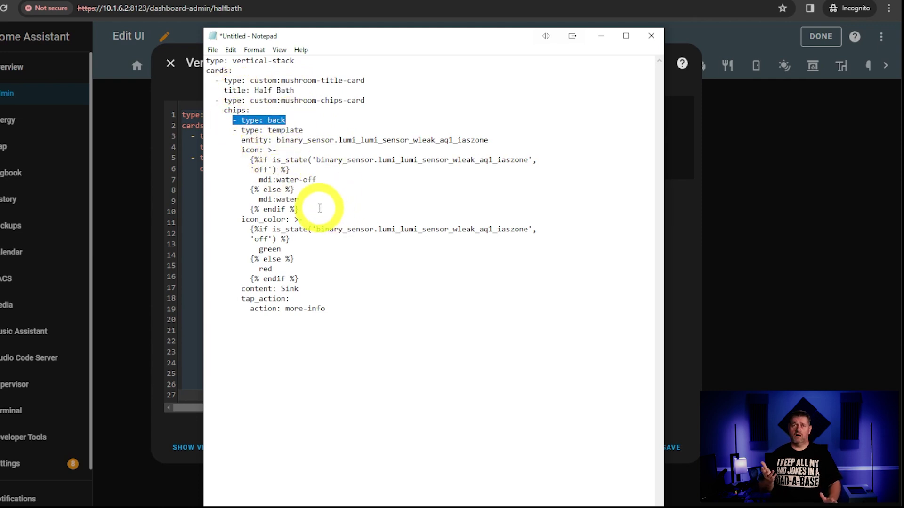
drag(319, 208, 227, 139)
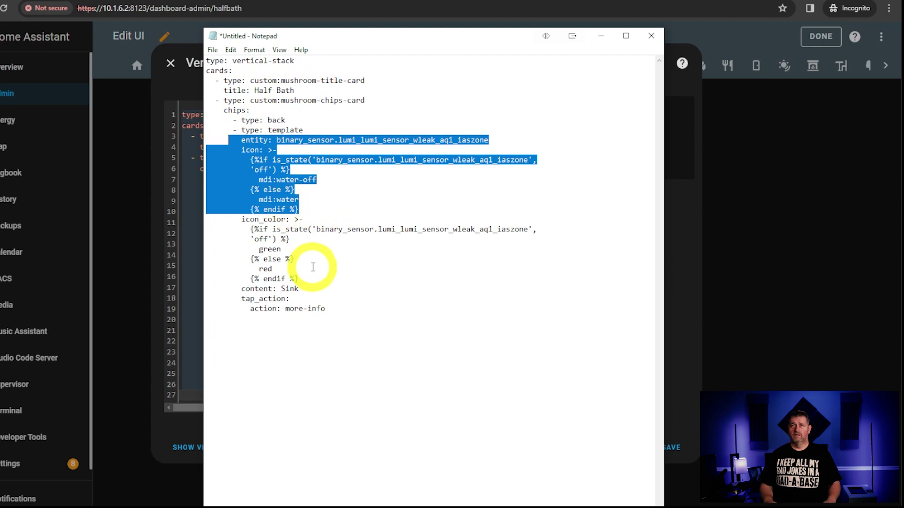
drag(312, 281, 245, 220)
click(343, 311)
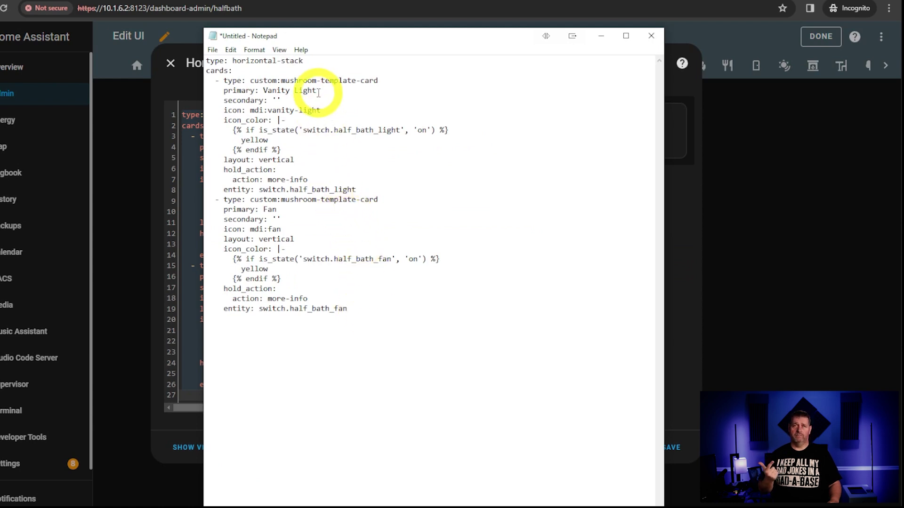
drag(316, 91, 268, 90)
drag(313, 152, 231, 132)
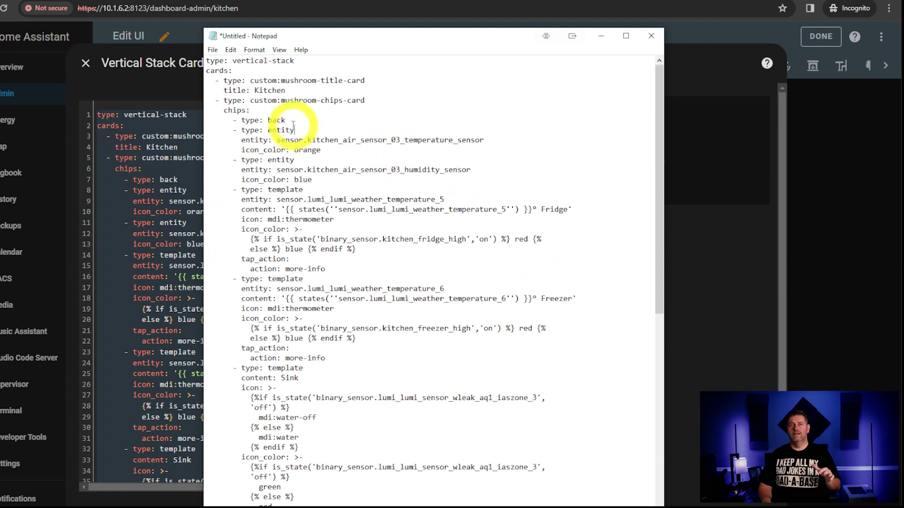
Step: Highlight the back chip type and the kitchen temperature and humidity chips' entities and colours
double_click(276, 120)
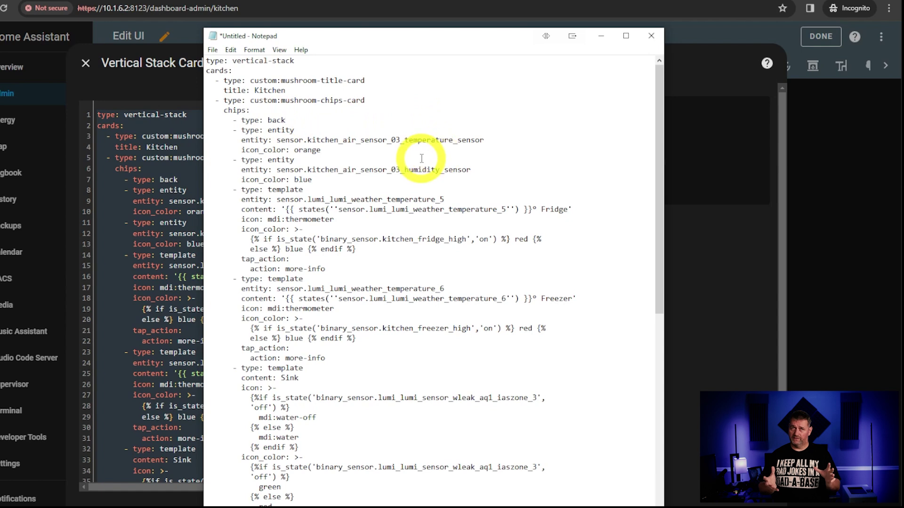
drag(329, 152, 260, 140)
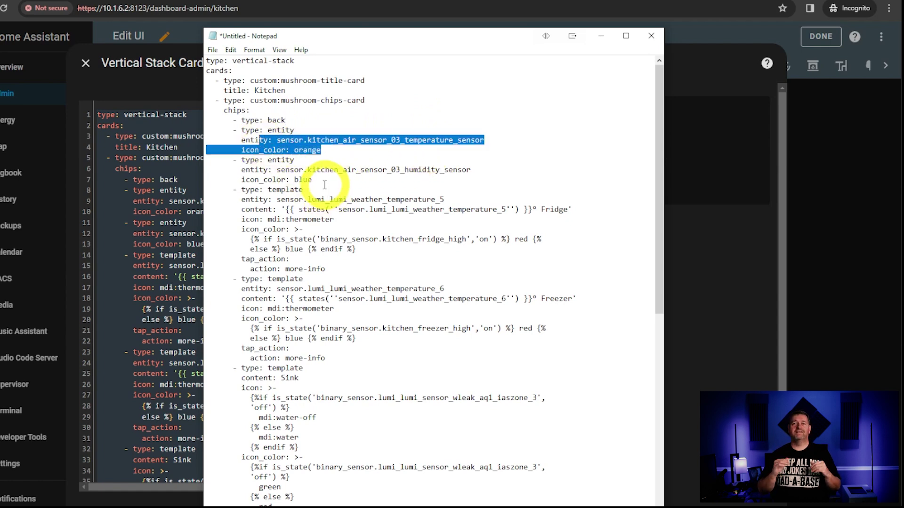
drag(312, 179, 276, 169)
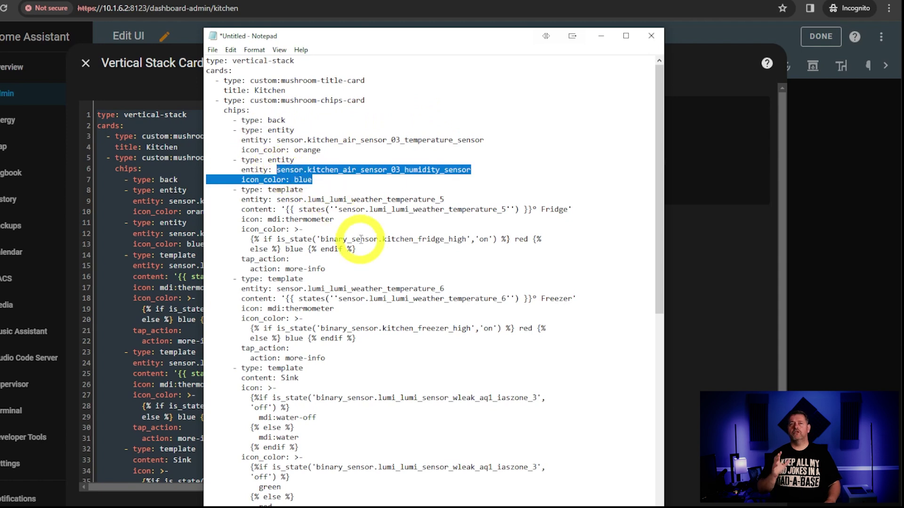
click(373, 229)
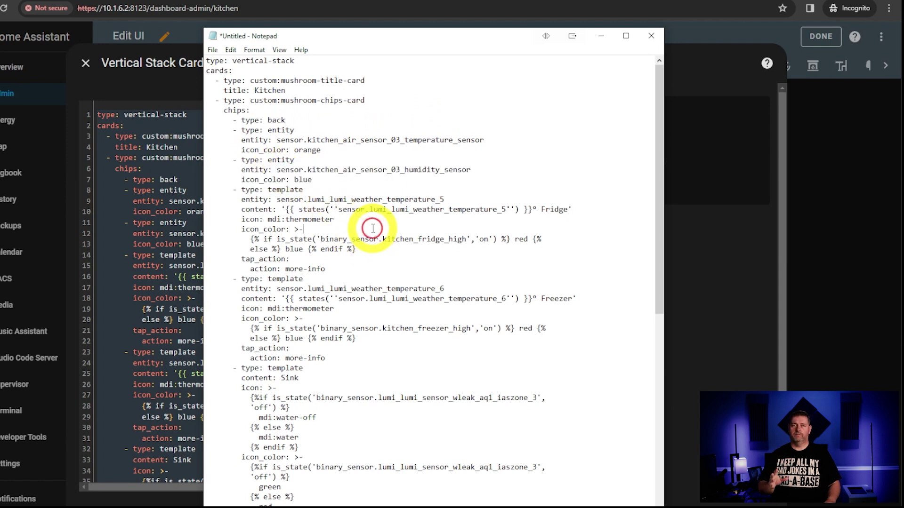
click(571, 208)
Step: Highlight the Fridge and Freezer content and red/blue colour templates, then the Refrigeration chip's door icon
drag(571, 209, 348, 209)
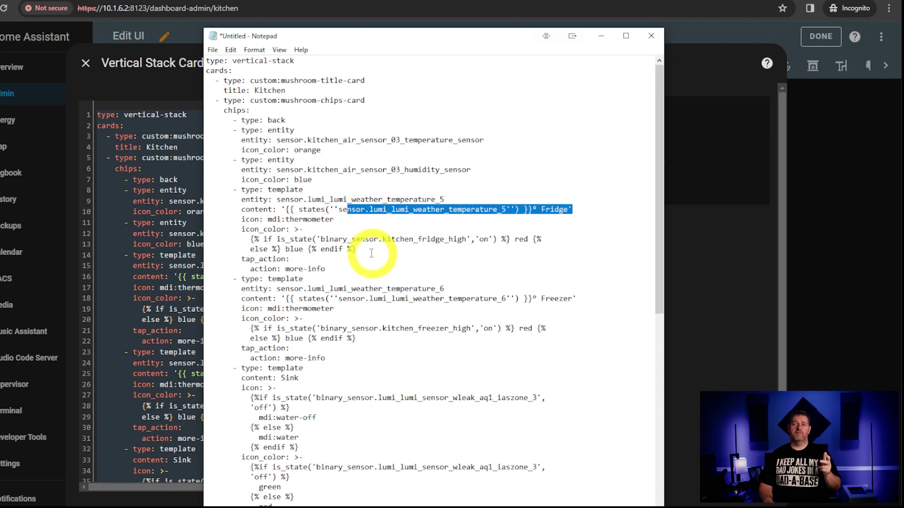
drag(356, 249, 260, 239)
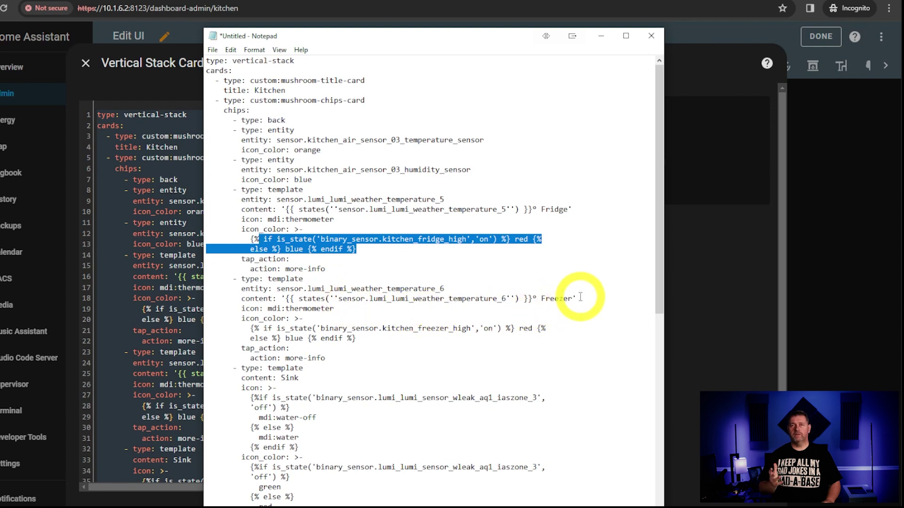
drag(580, 297, 537, 298)
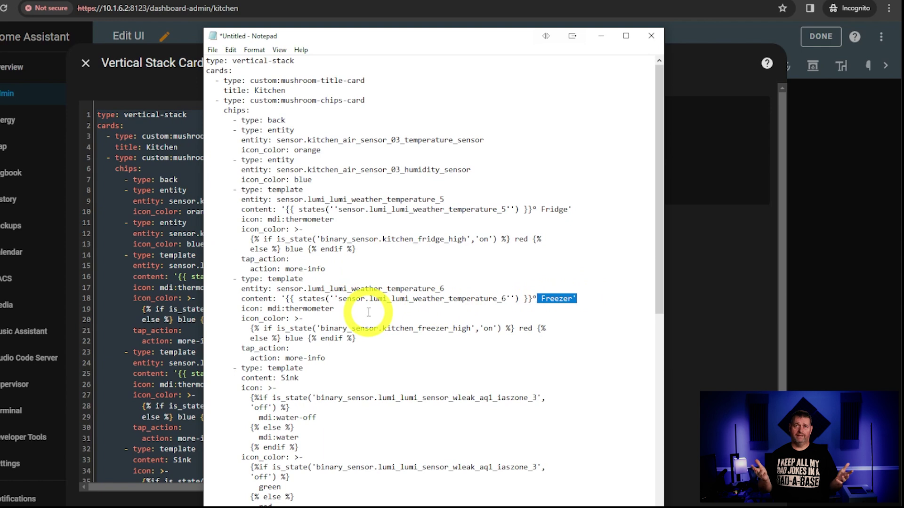
drag(357, 338, 266, 330)
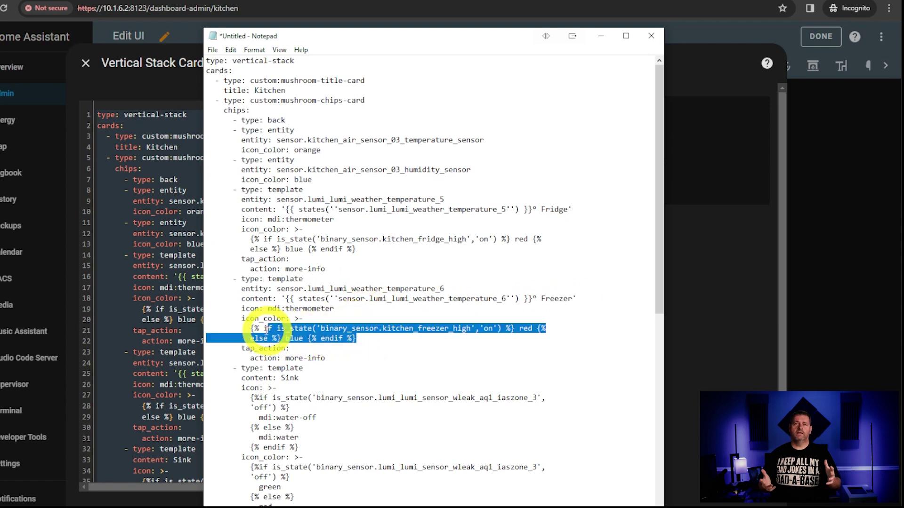
click(414, 348)
scroll(415, 347, down, 6)
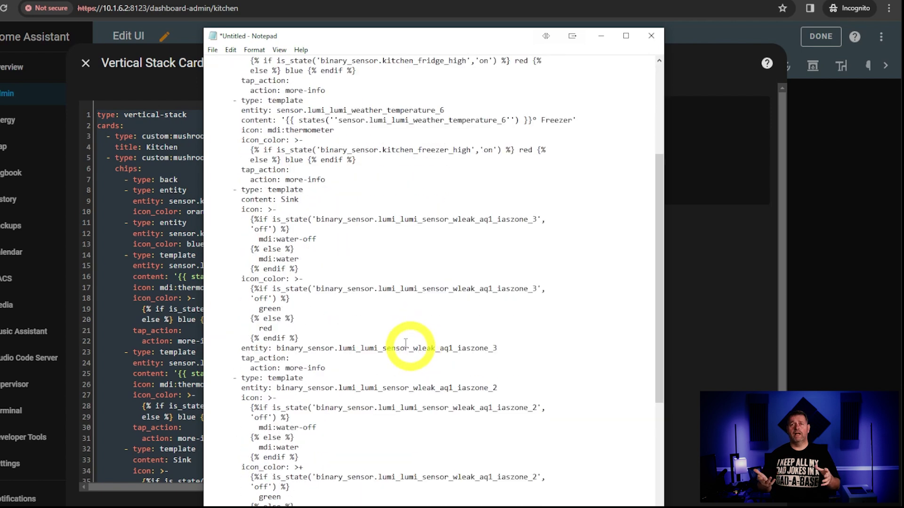
scroll(456, 307, down, 10)
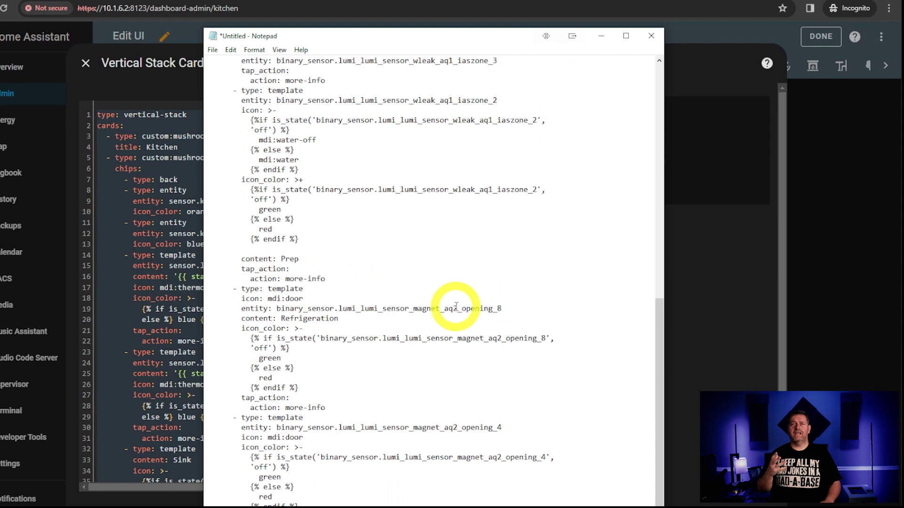
drag(303, 299, 290, 298)
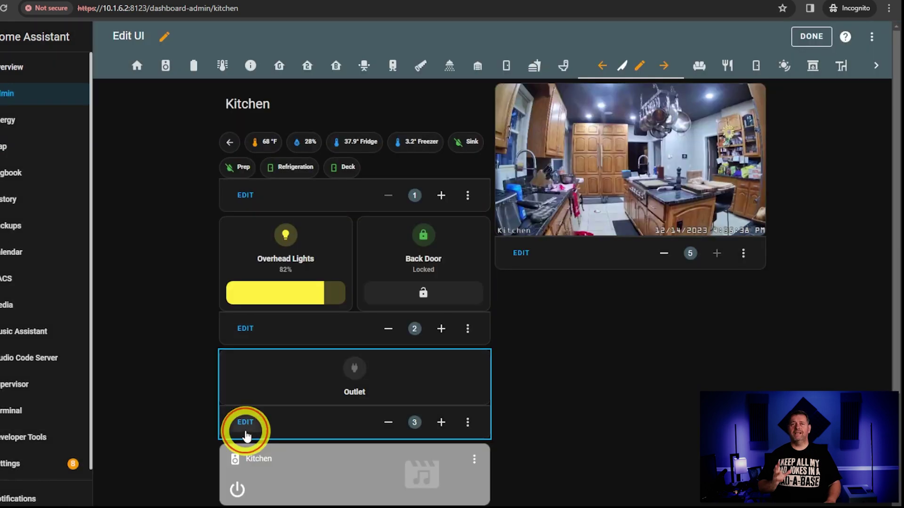
Step: View the Kitchen Outlet stack as YAML, then cancel without saving
click(246, 424)
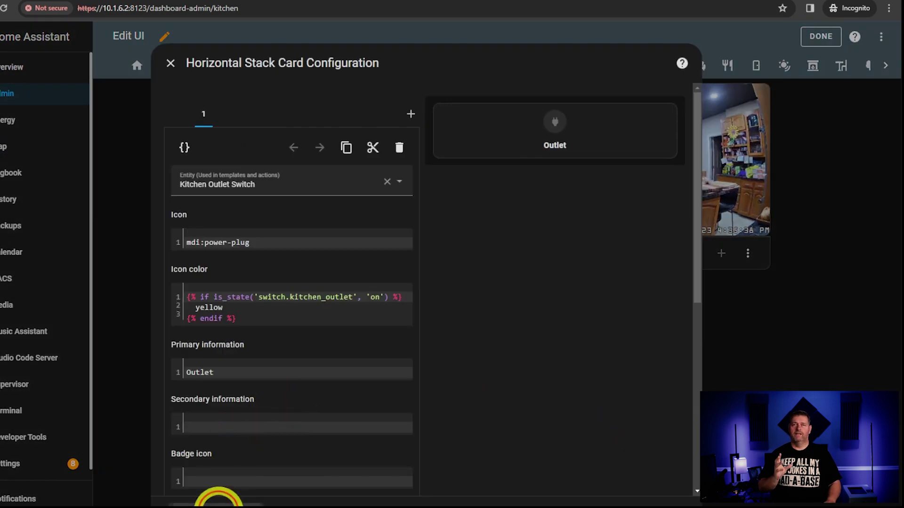
click(218, 502)
click(351, 279)
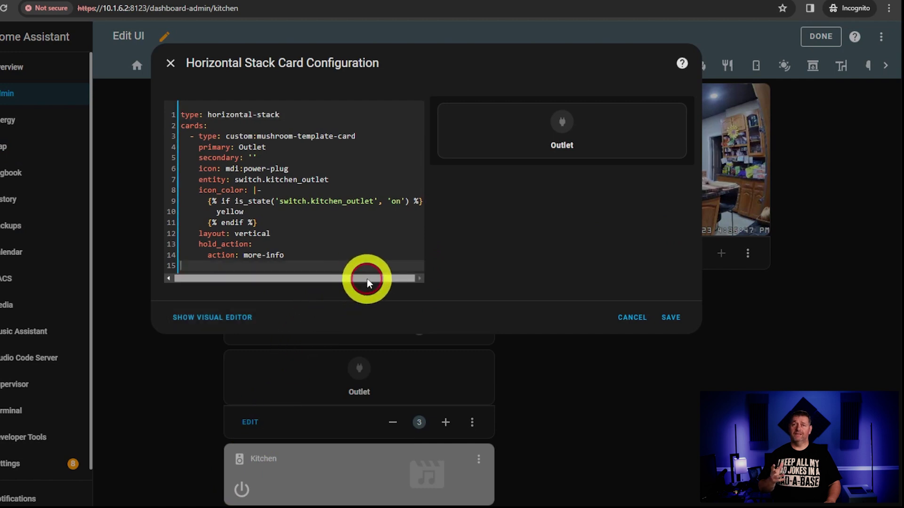
click(632, 317)
Step: Open the Kitchen camera card inside the media stack and view its YAML code
scroll(561, 362, down, 5)
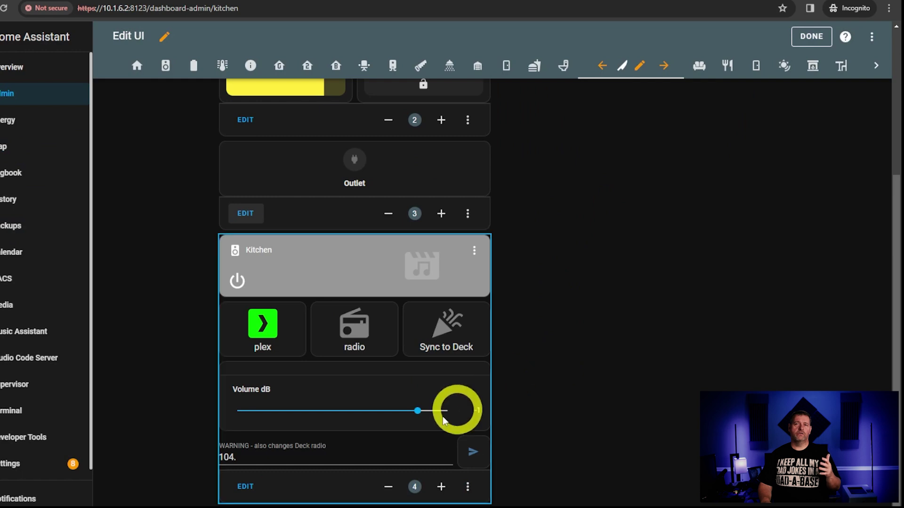
click(243, 488)
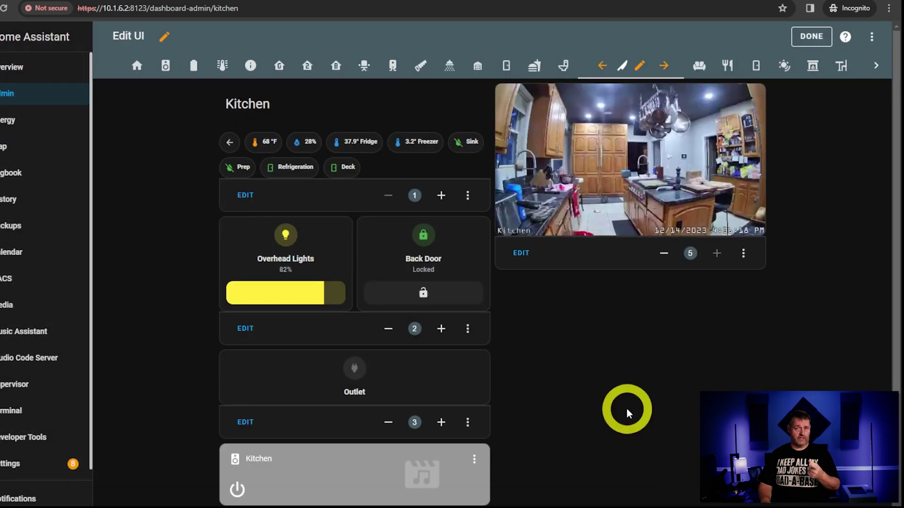
click(520, 255)
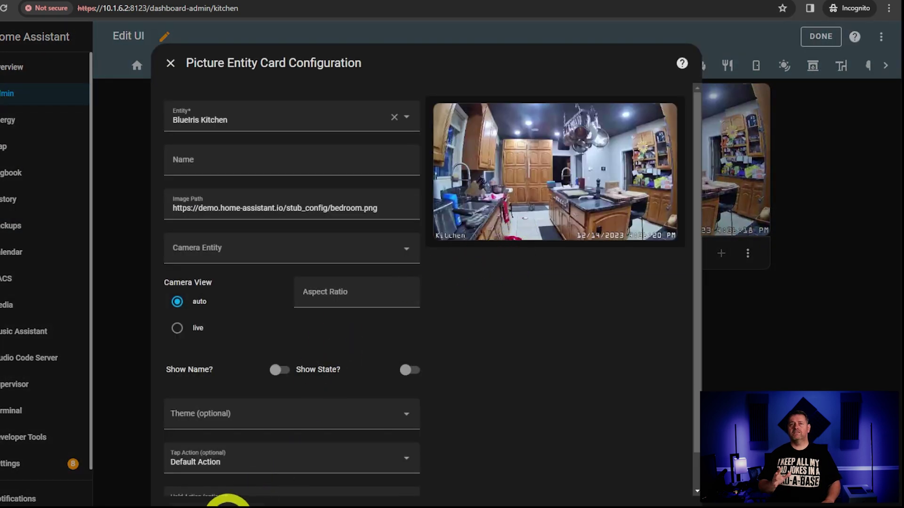
click(226, 506)
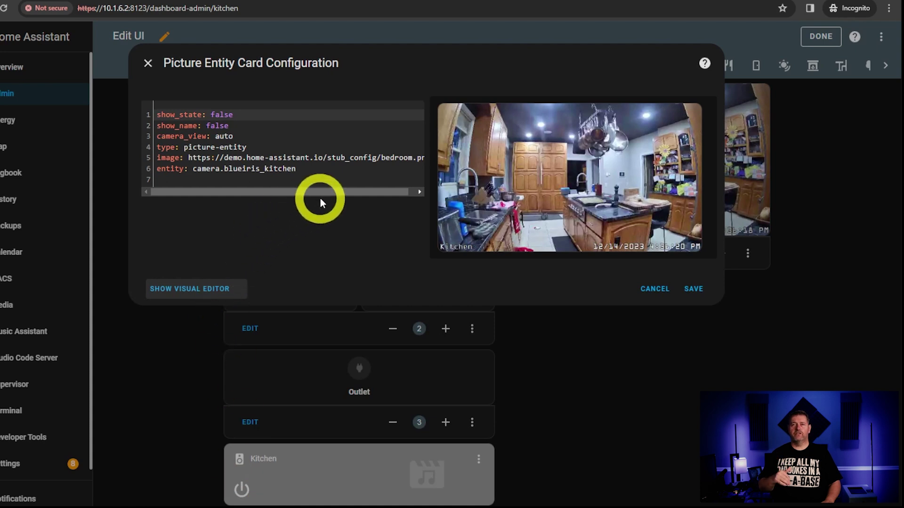
drag(383, 191, 389, 191)
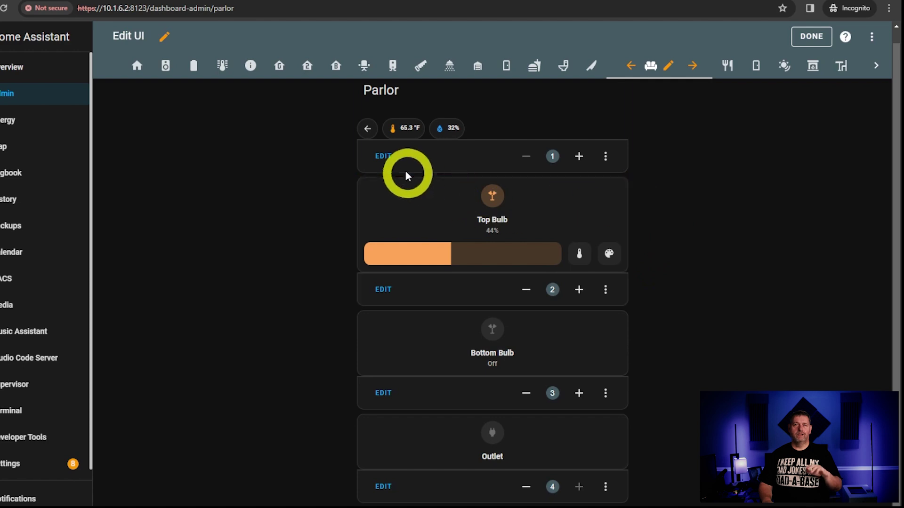
Step: View the Parlor title and chips stack as YAML, then cancel without saving
click(384, 157)
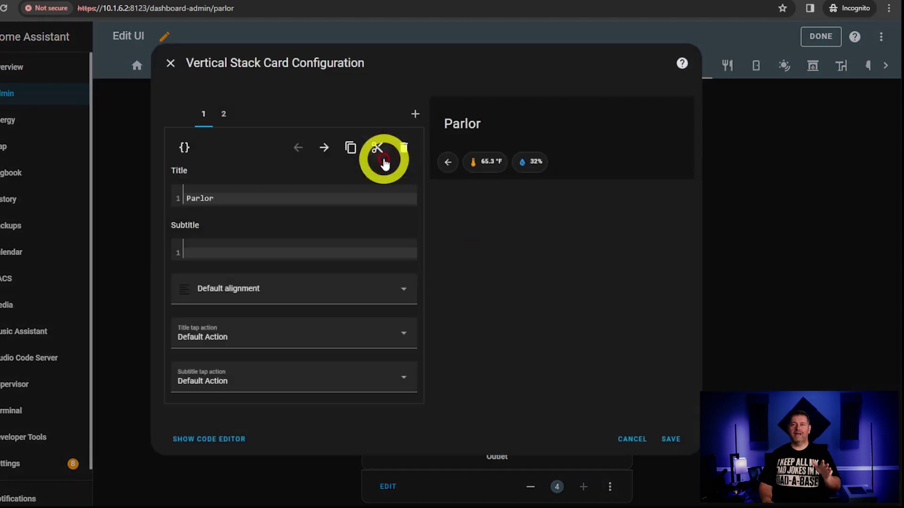
click(205, 439)
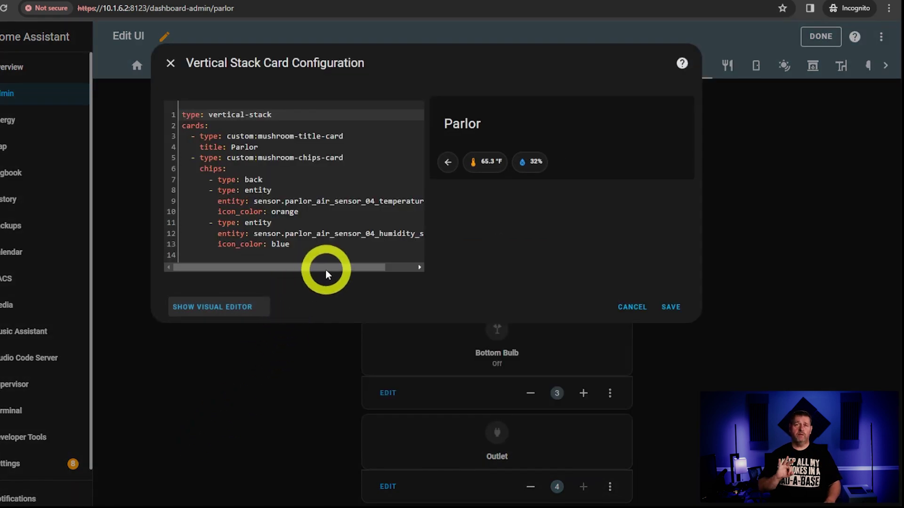
drag(326, 270, 293, 276)
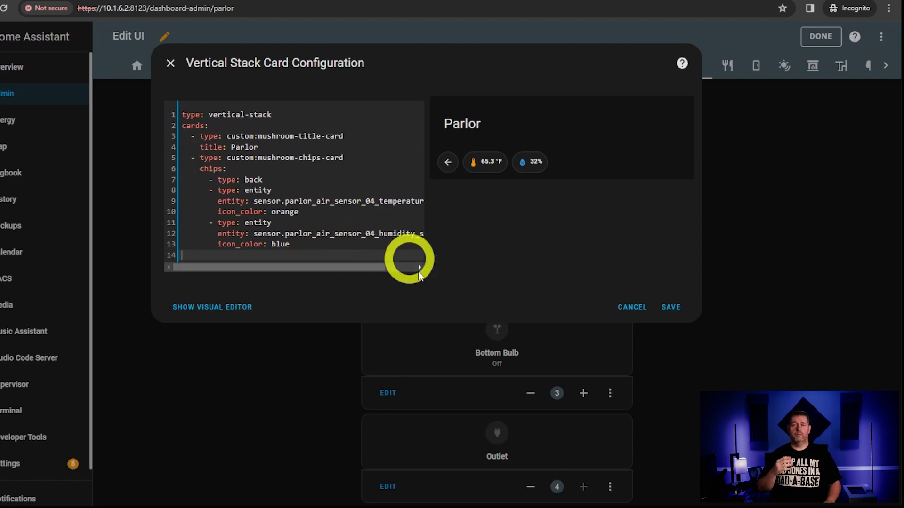
click(622, 306)
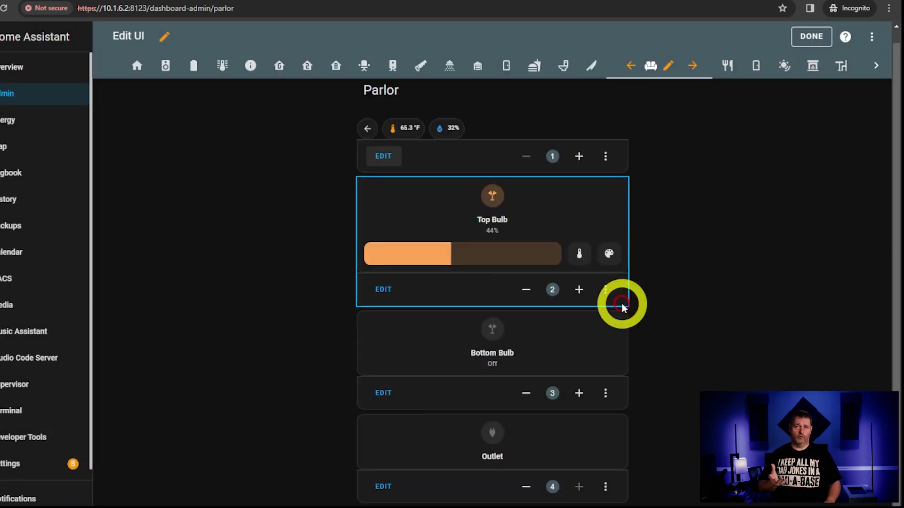
Step: View the Top Bulb card's YAML, then go to the Dining Room view
click(384, 289)
click(221, 499)
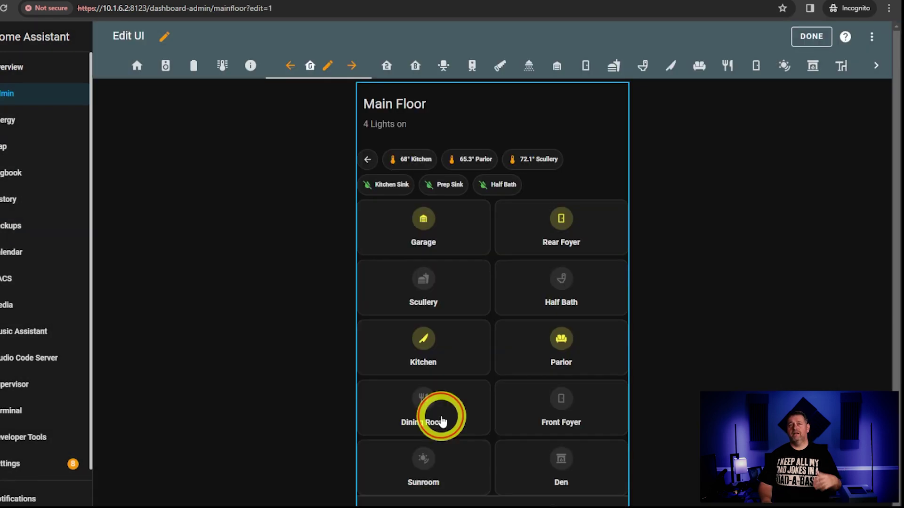
click(441, 419)
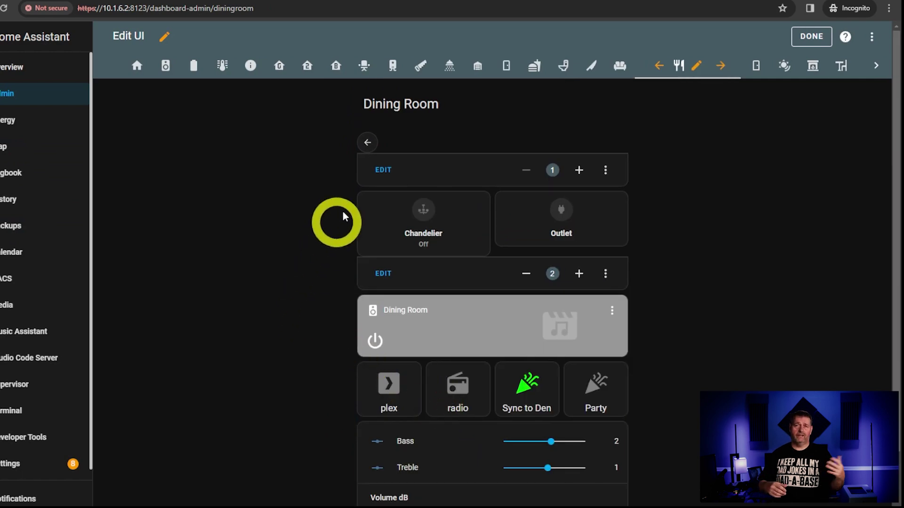
Step: In the Dining Room Chandelier and Outlet stack, highlight the chandelier icon and the outlet's yellow icon-colour template
click(381, 169)
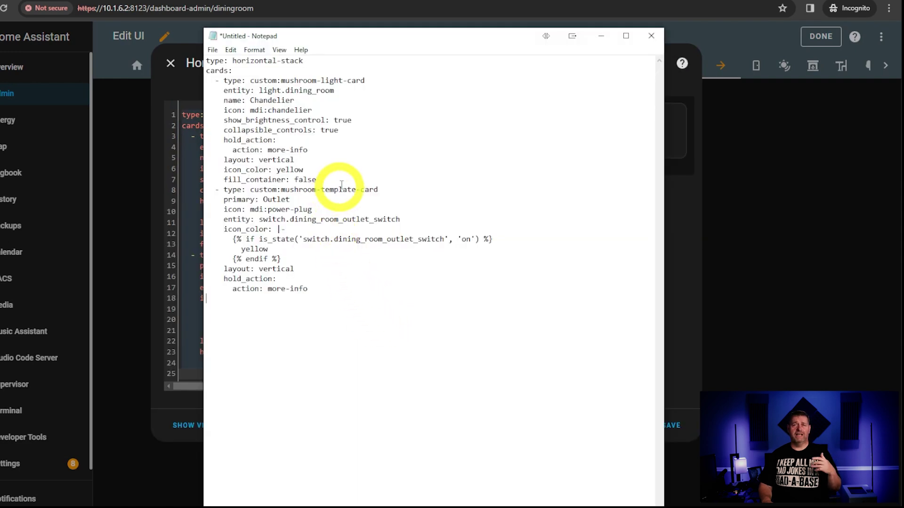
drag(323, 110, 266, 110)
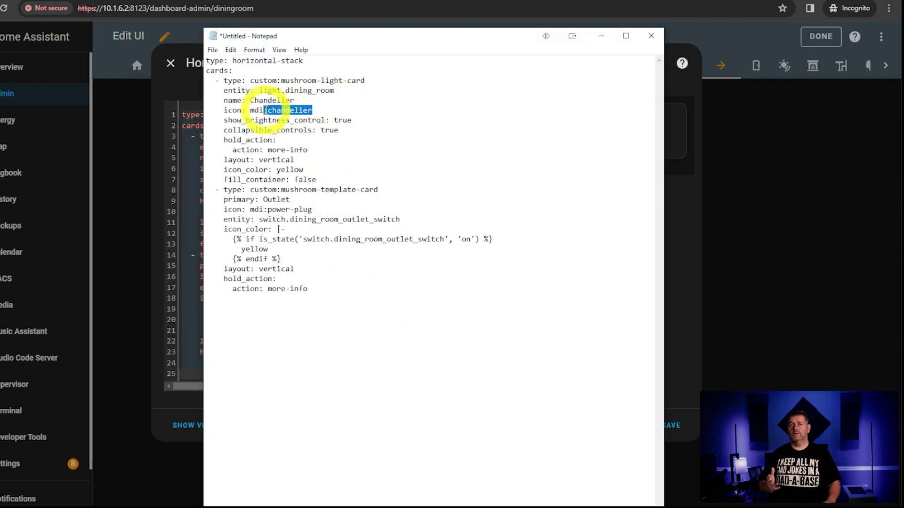
click(399, 150)
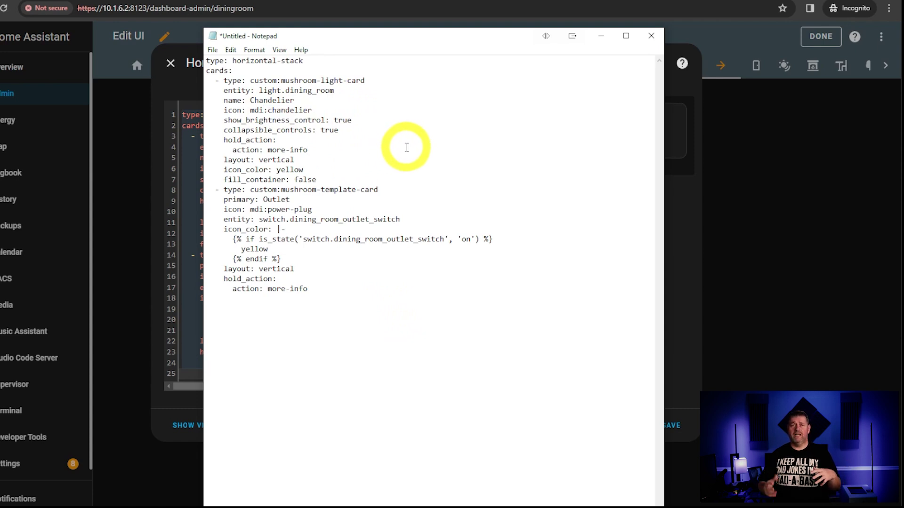
drag(282, 259, 230, 241)
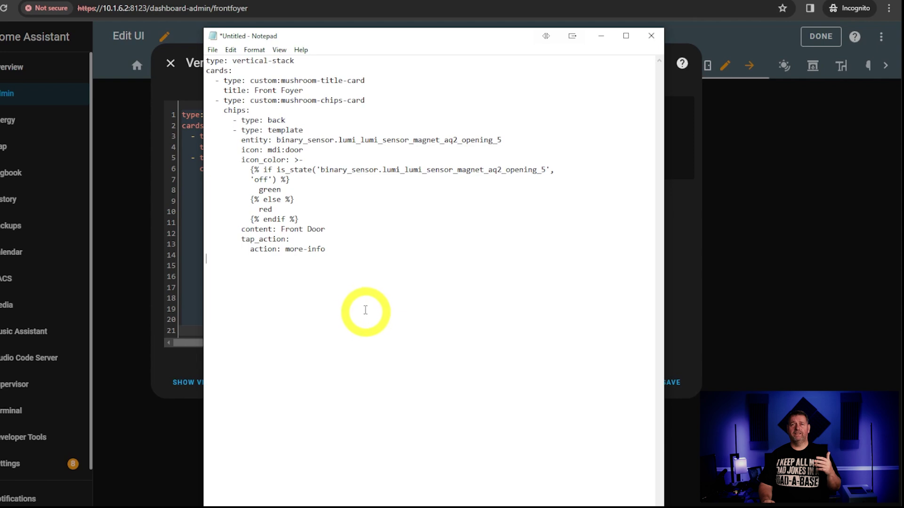
Step: Review the Front Foyer chip YAML, highlighting the Front Door colour template and first card's template type
drag(357, 276, 211, 50)
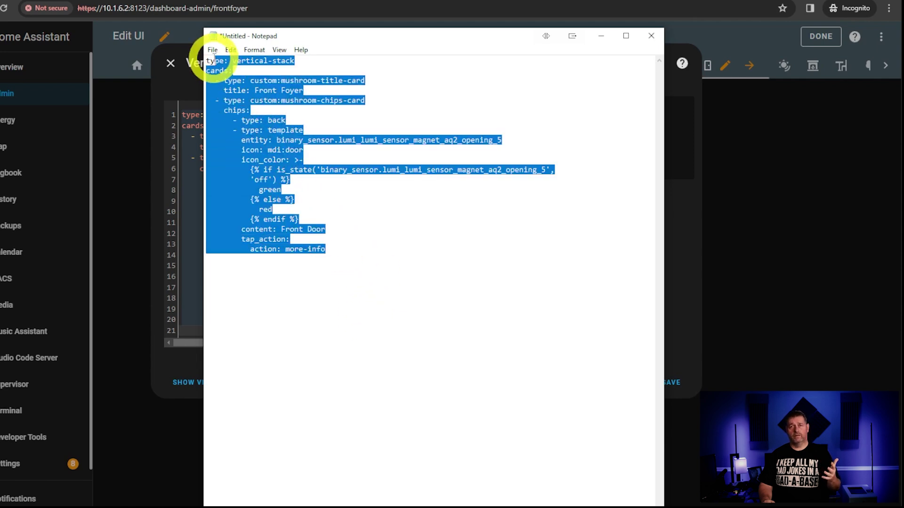
drag(320, 217, 239, 164)
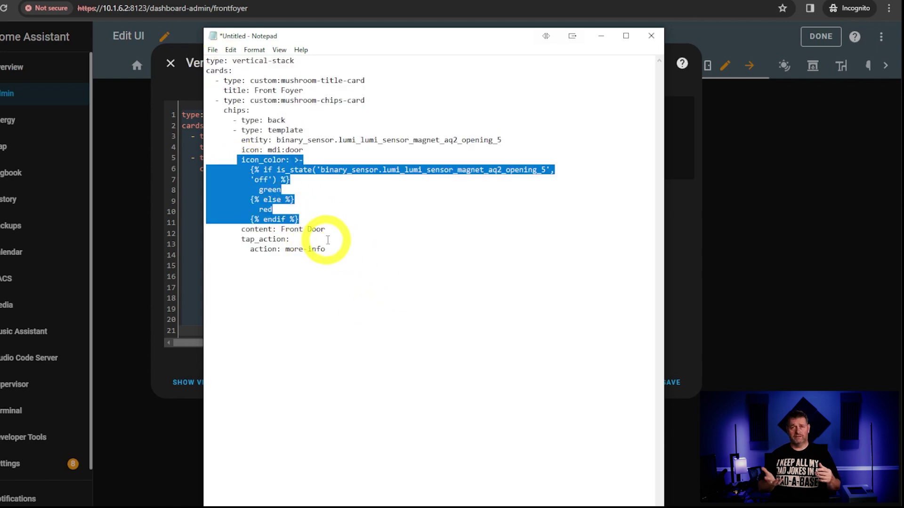
click(382, 226)
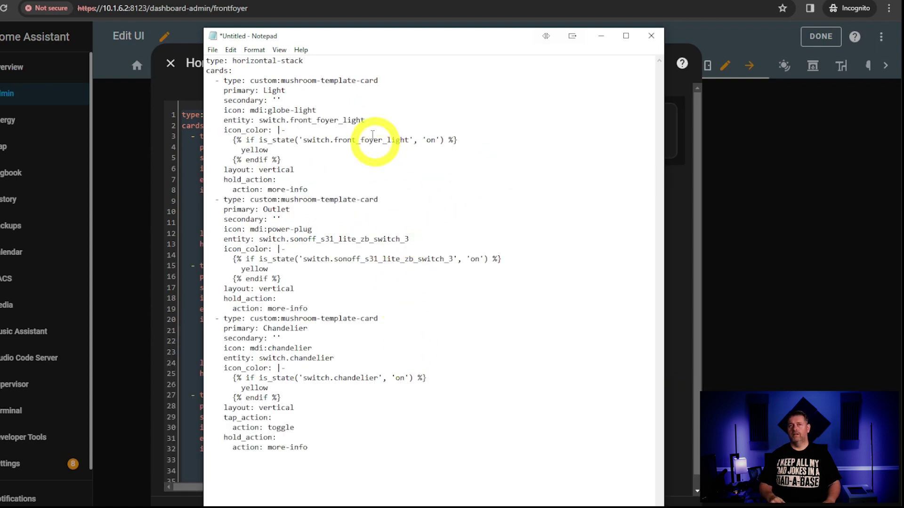
drag(384, 82, 325, 81)
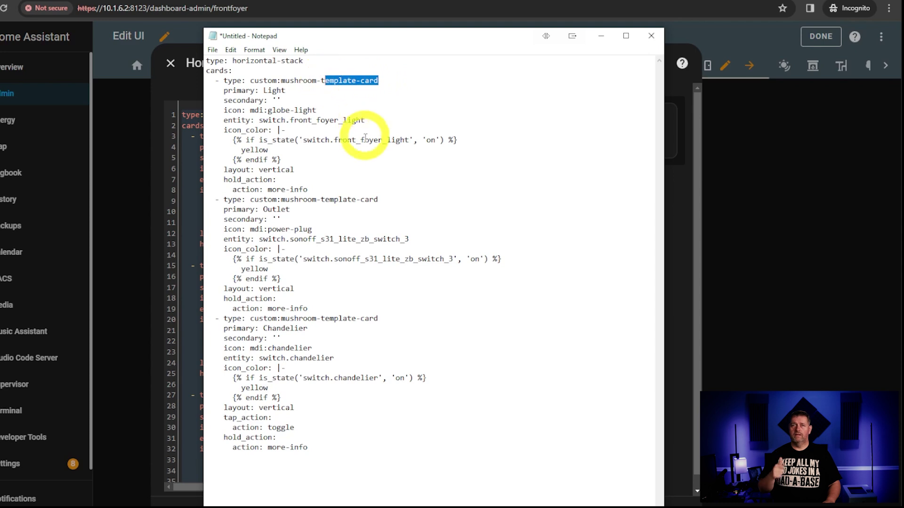
Step: Select the Light card's globe-light icon and colour template, select the lock card YAML, then cancel
click(339, 151)
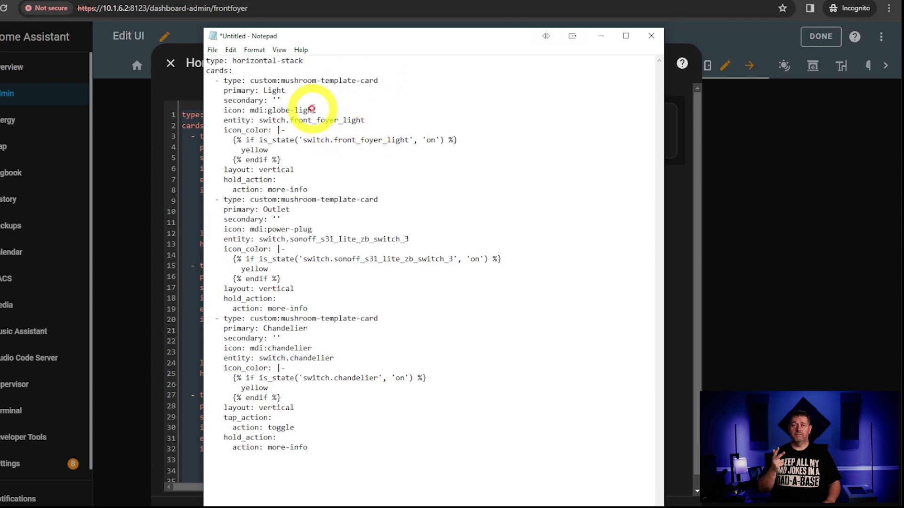
drag(312, 111, 270, 112)
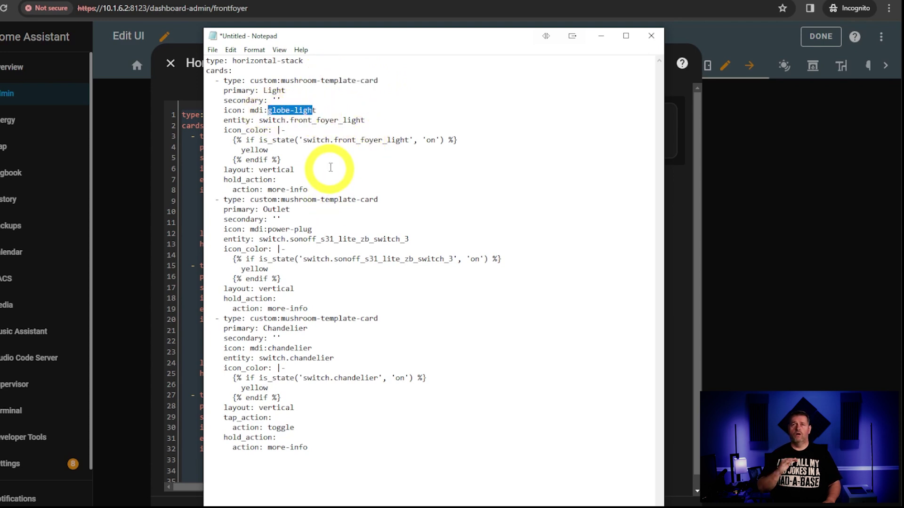
drag(325, 161, 222, 138)
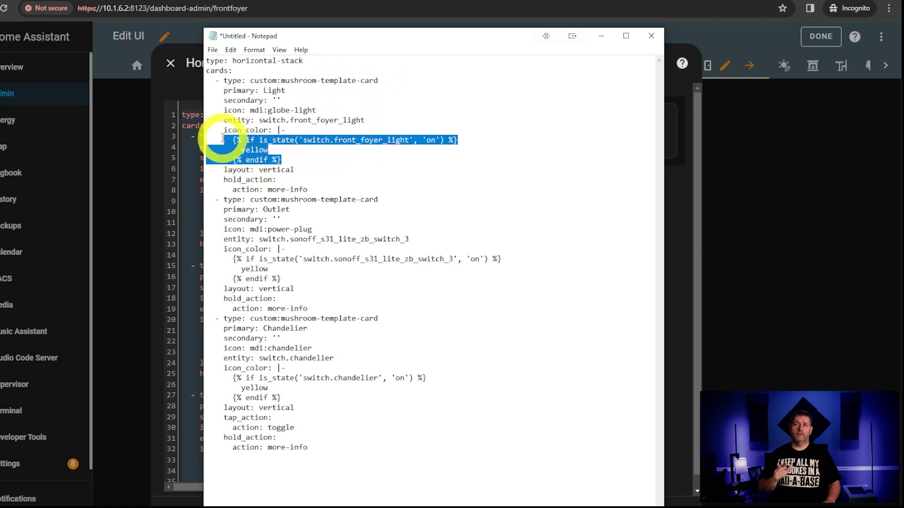
click(319, 162)
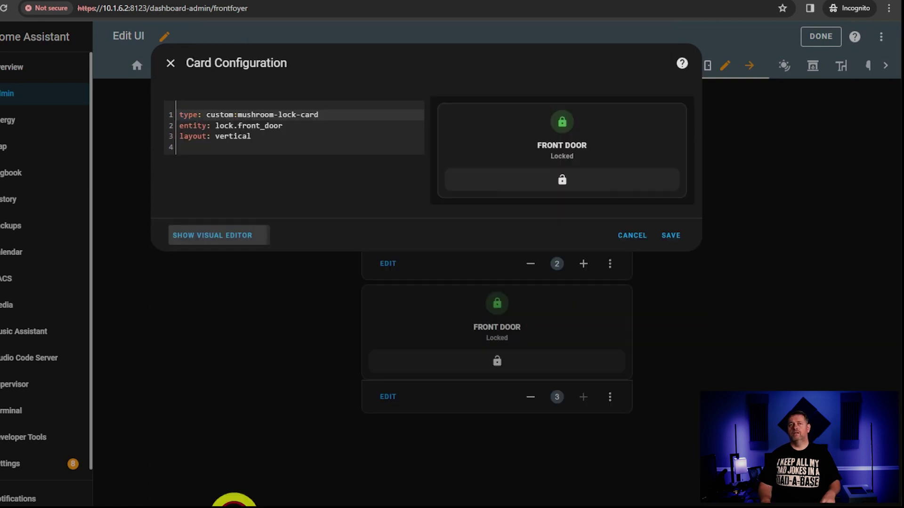
drag(284, 143, 172, 97)
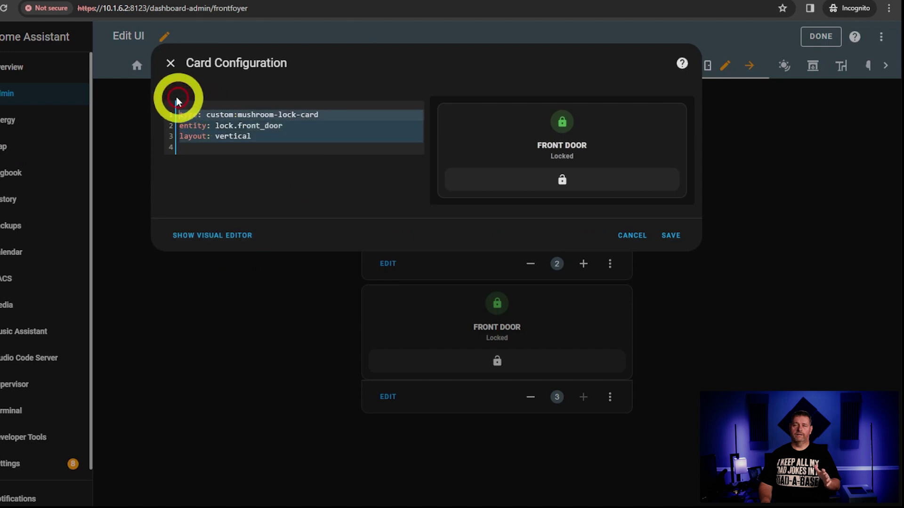
click(623, 243)
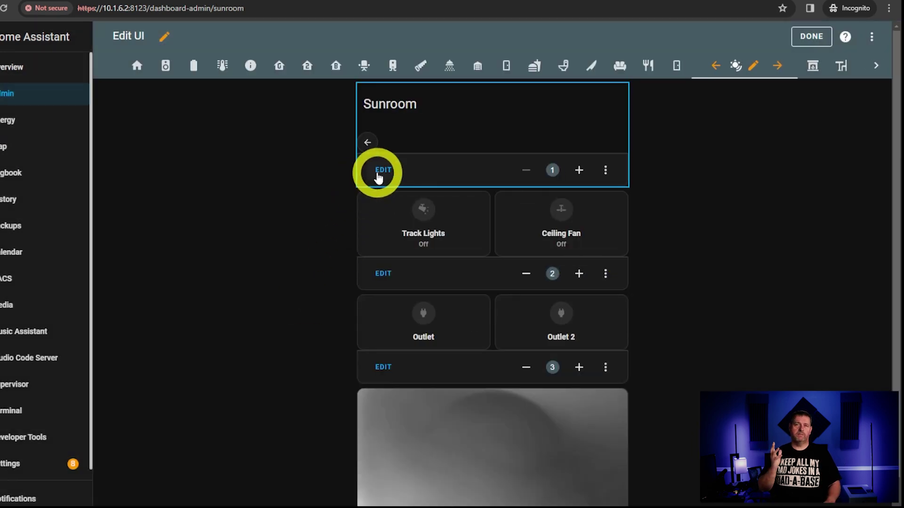
Step: Inspect the Sunroom title stack, selecting its back chip entry in the YAML
click(377, 176)
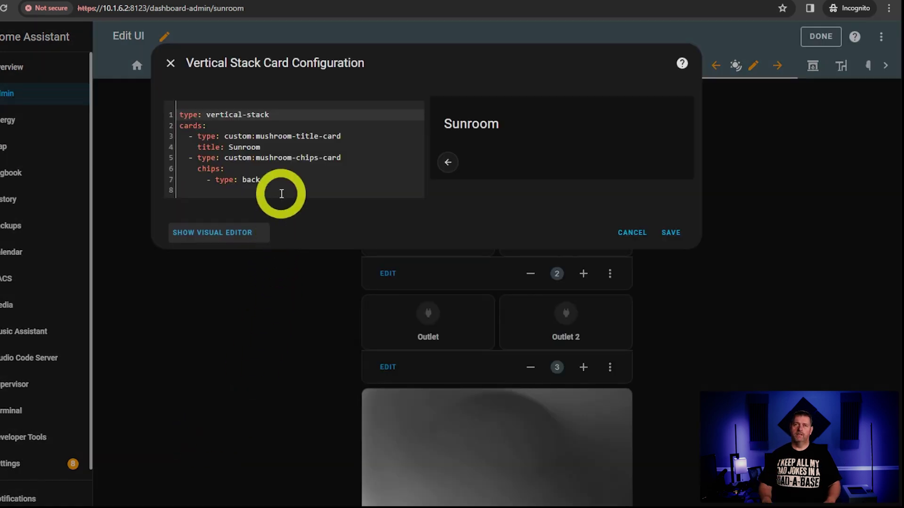
drag(276, 181, 216, 179)
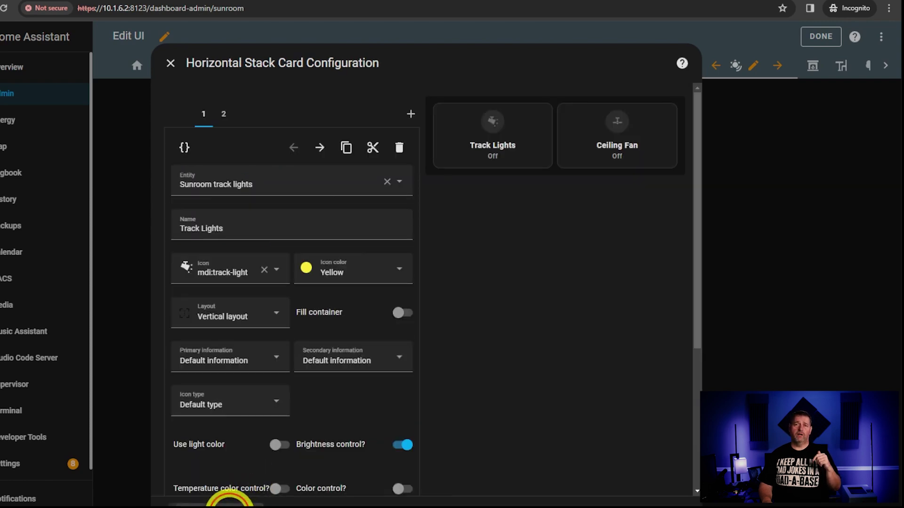
click(229, 503)
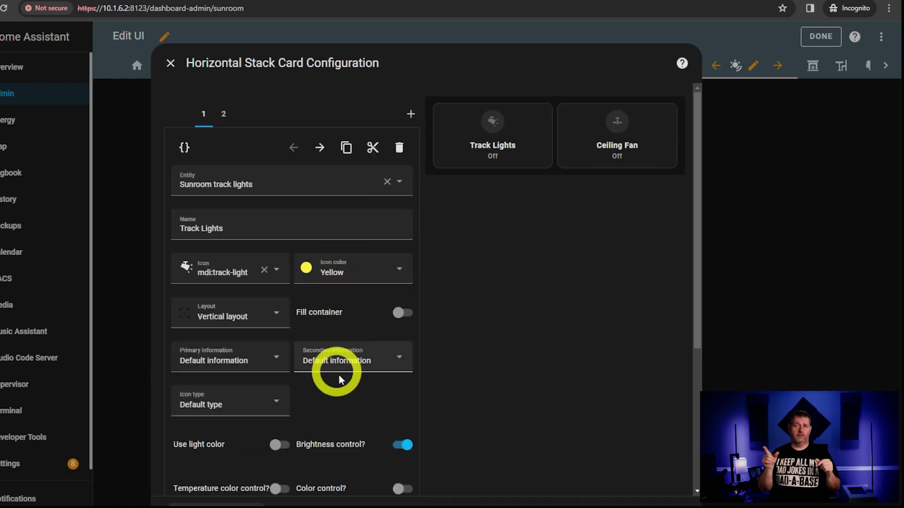
Step: Scroll through the Sunroom stacks, return to the Main Floor view, and open the Den view
scroll(344, 379, down, 4)
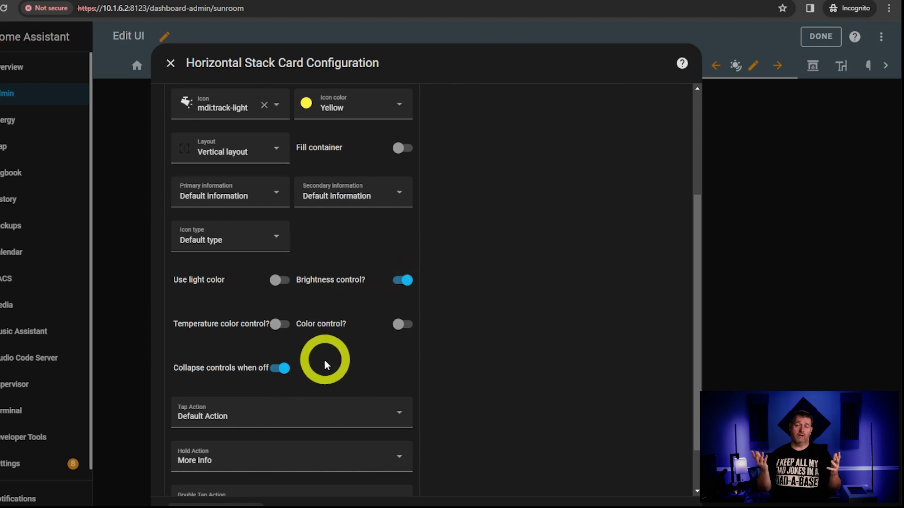
scroll(324, 362, down, 2)
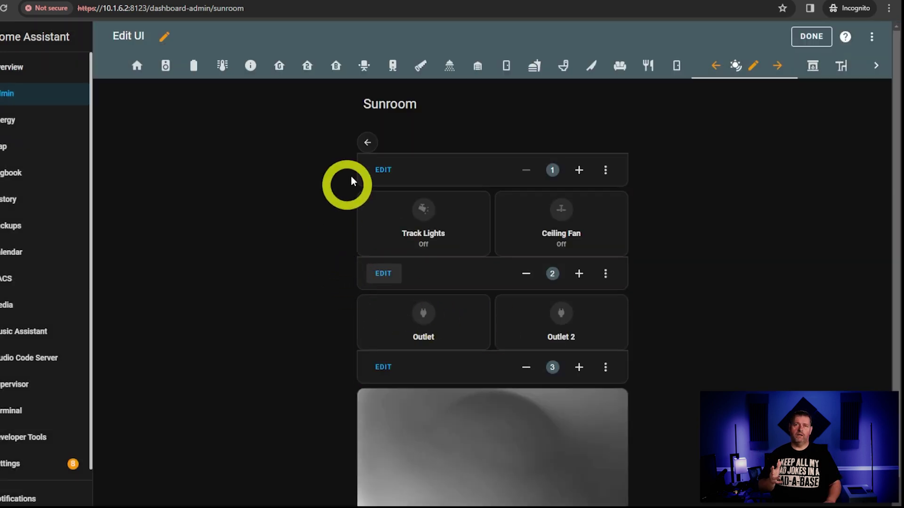
click(368, 142)
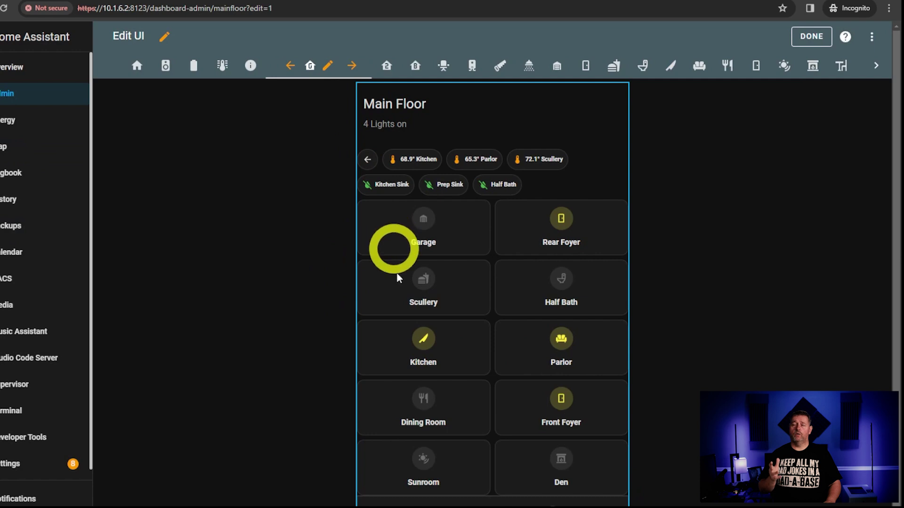
click(571, 465)
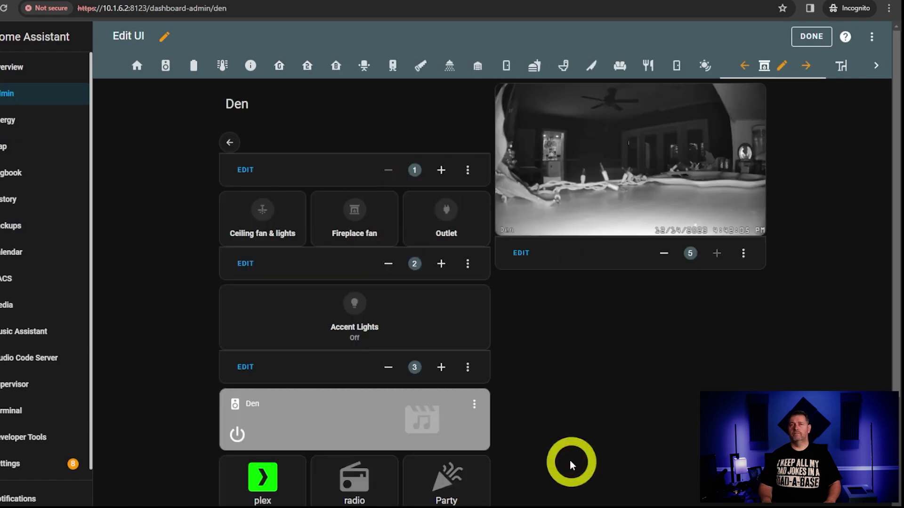
Step: View the Den title stack as YAML, highlighting the Ceiling fan and Fireplace fan icon-colour templates
click(247, 172)
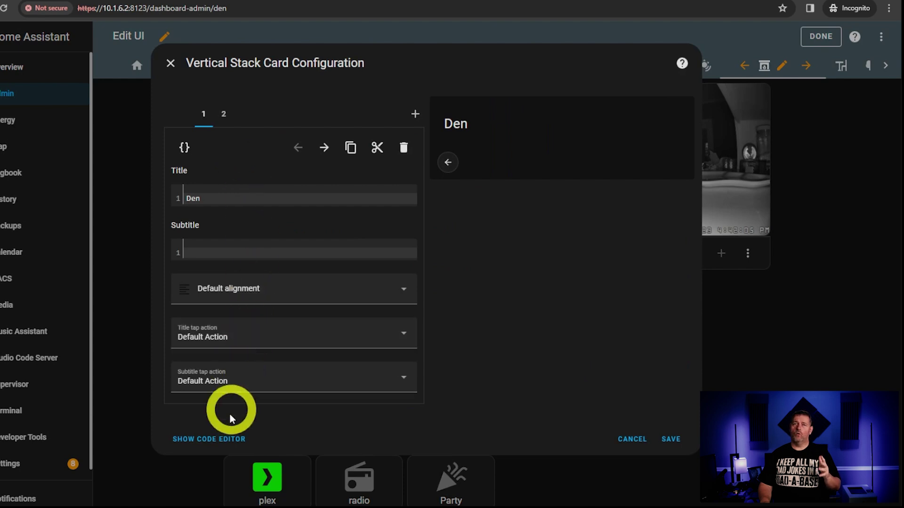
click(222, 440)
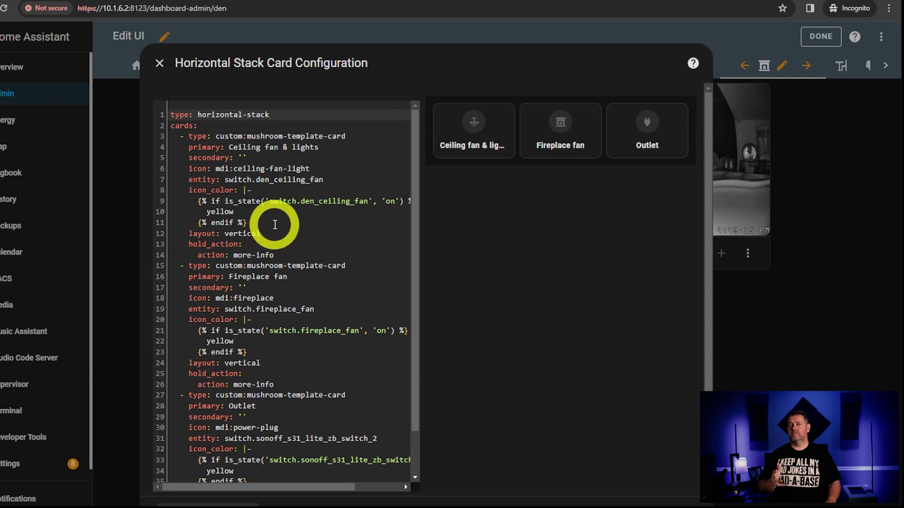
drag(274, 224, 192, 192)
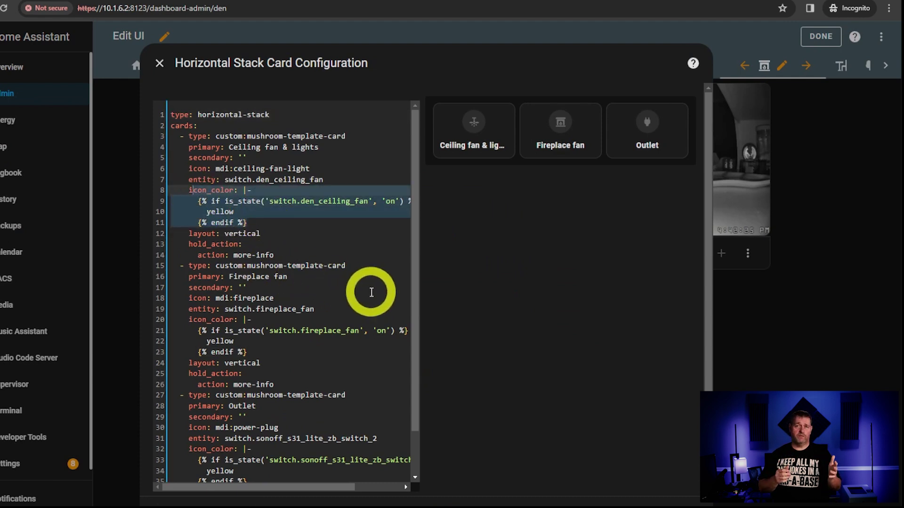
click(321, 301)
drag(262, 363, 186, 333)
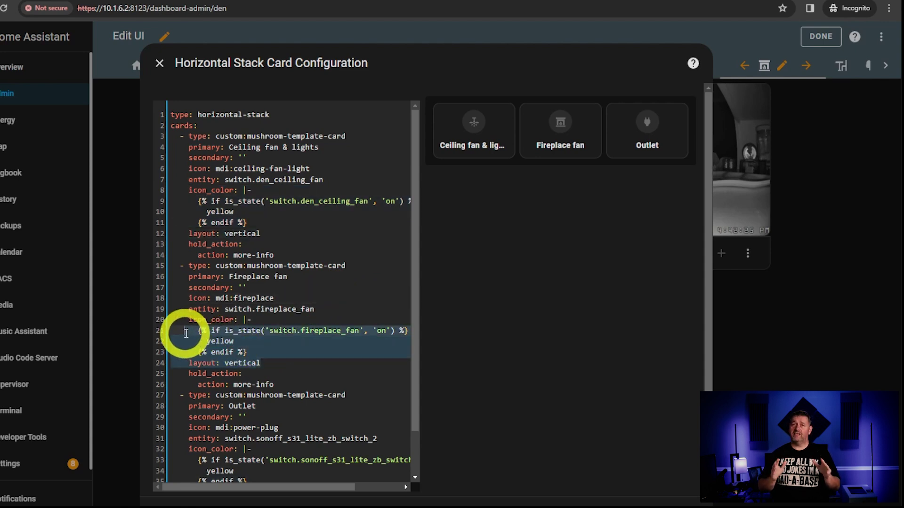
click(322, 370)
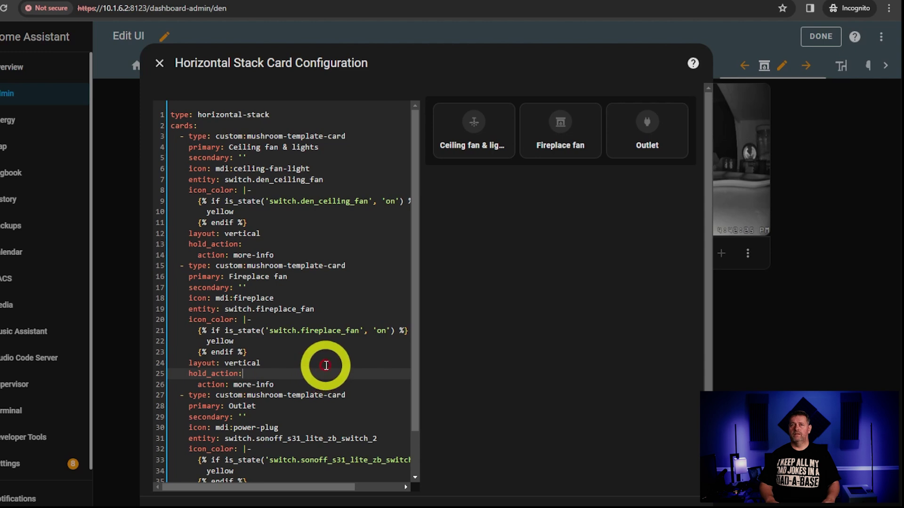
scroll(322, 370, down, 2)
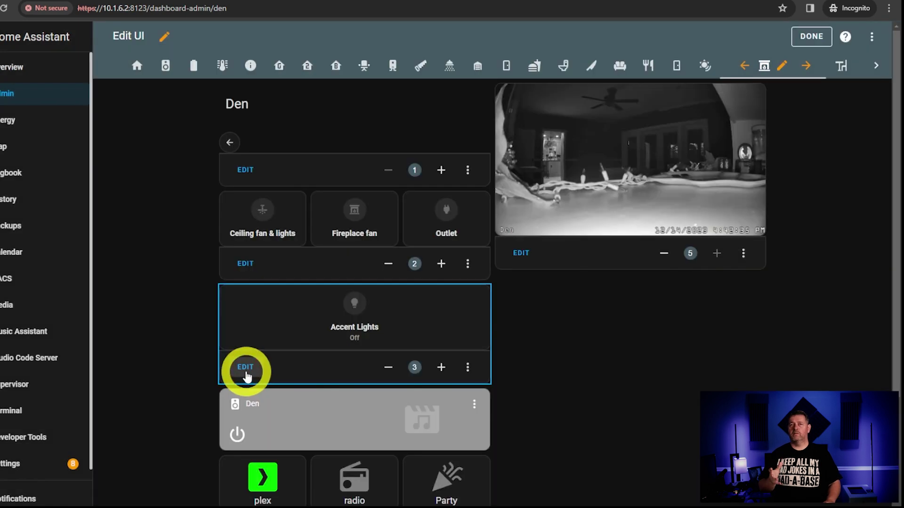
Step: In the Accent Lights card editor, turn the light on and set brightness to 98%
click(245, 372)
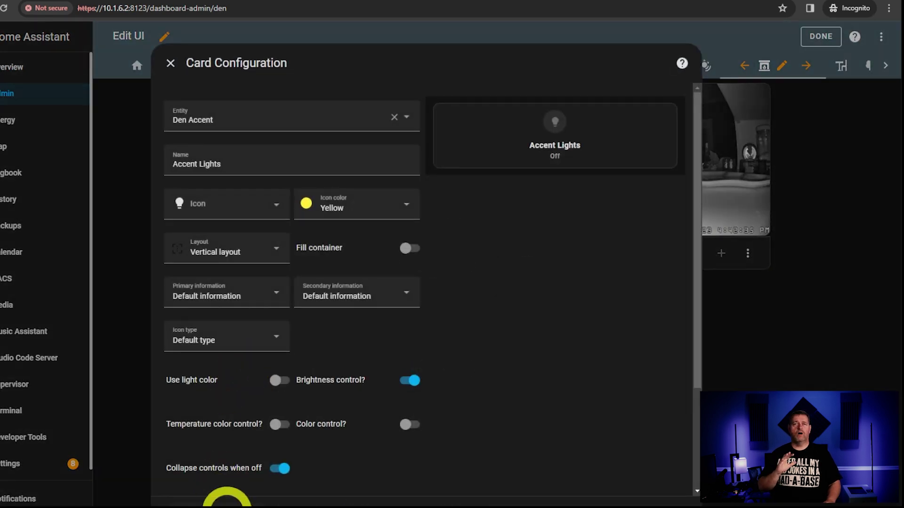
click(225, 501)
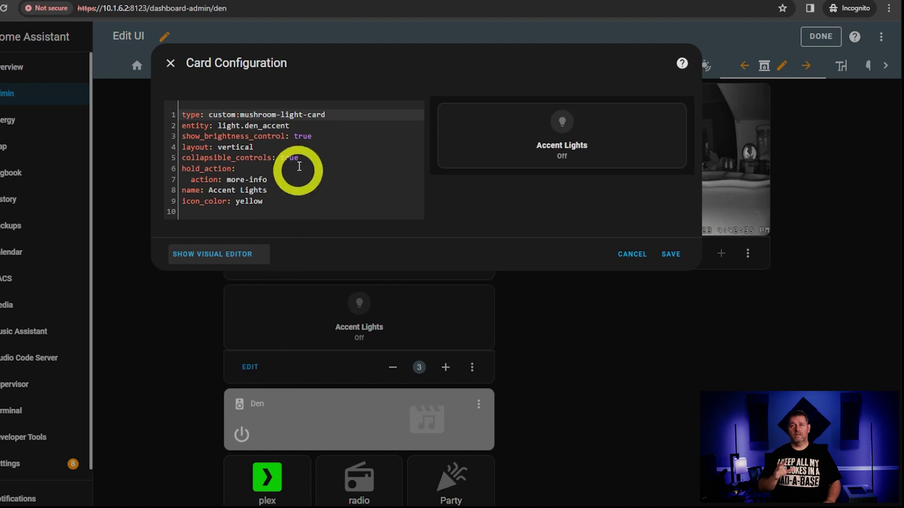
click(212, 255)
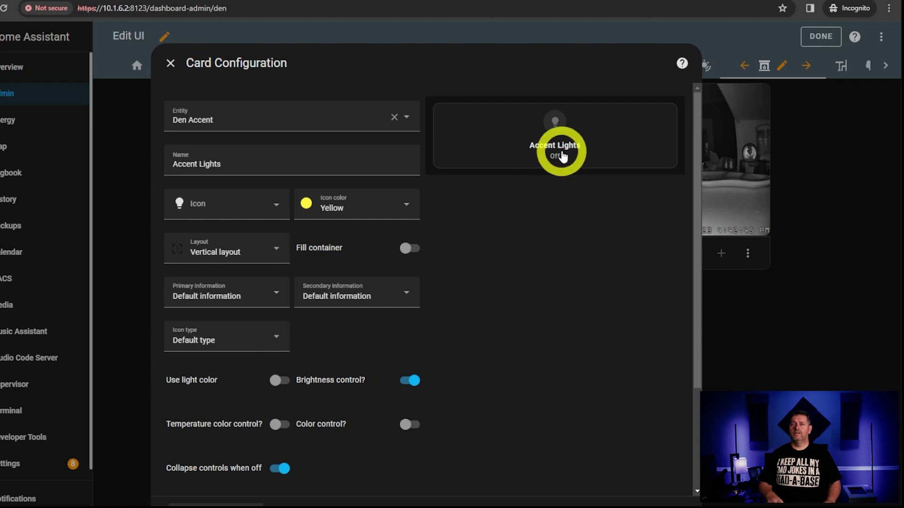
click(546, 219)
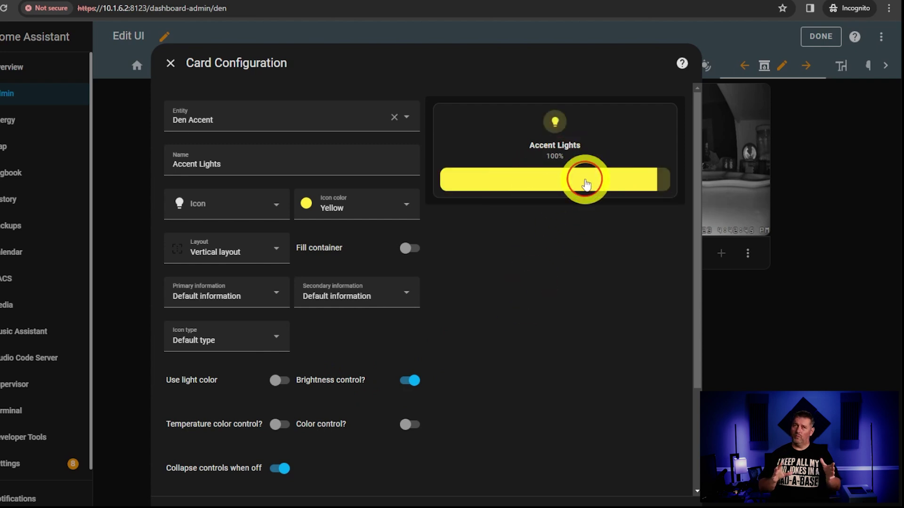
drag(586, 183, 662, 181)
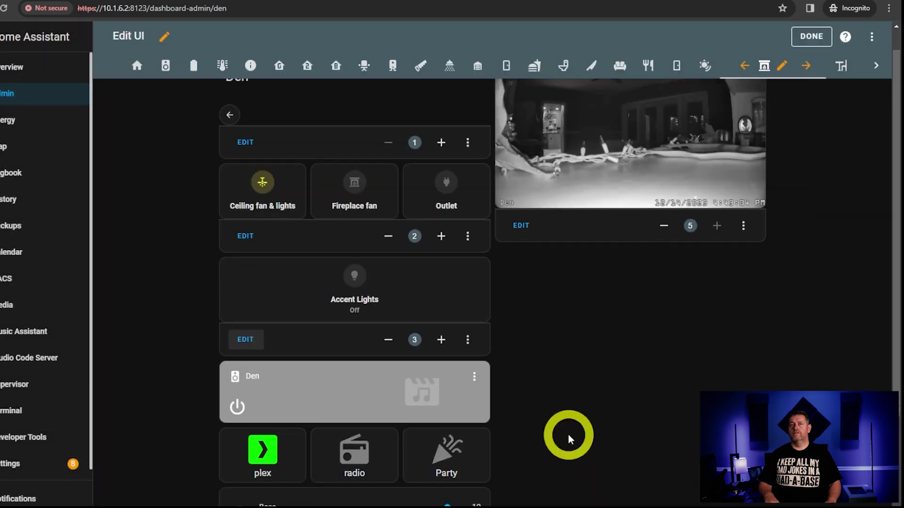
Step: Scroll the Den dashboard down to the media cards and back up to the top
scroll(568, 434, down, 2)
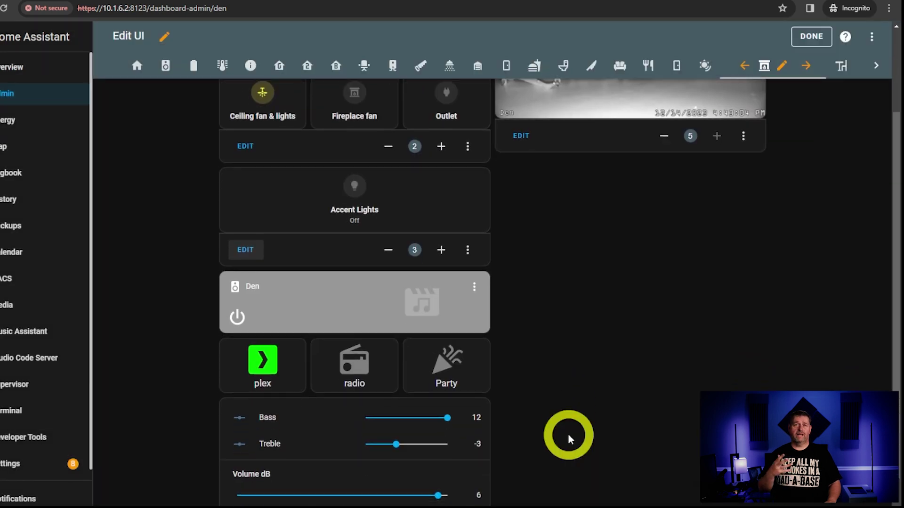
scroll(568, 434, down, 2)
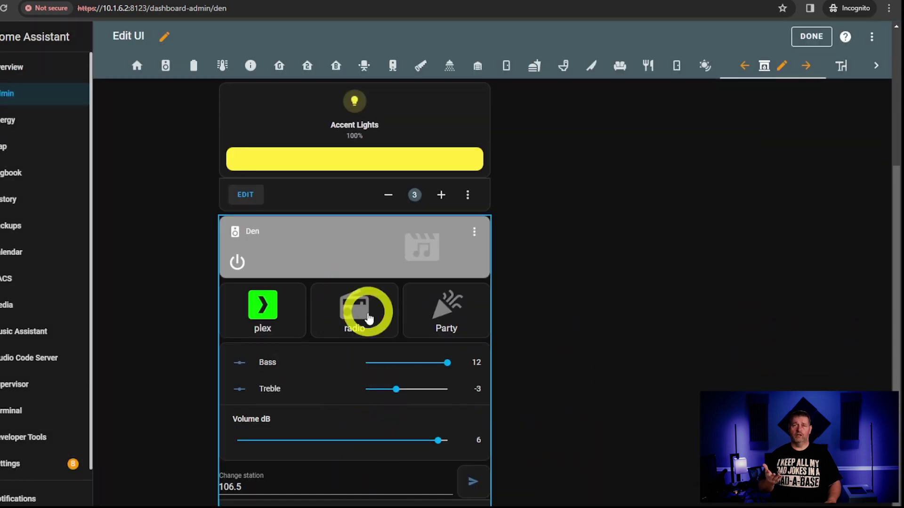
scroll(546, 419, up, 4)
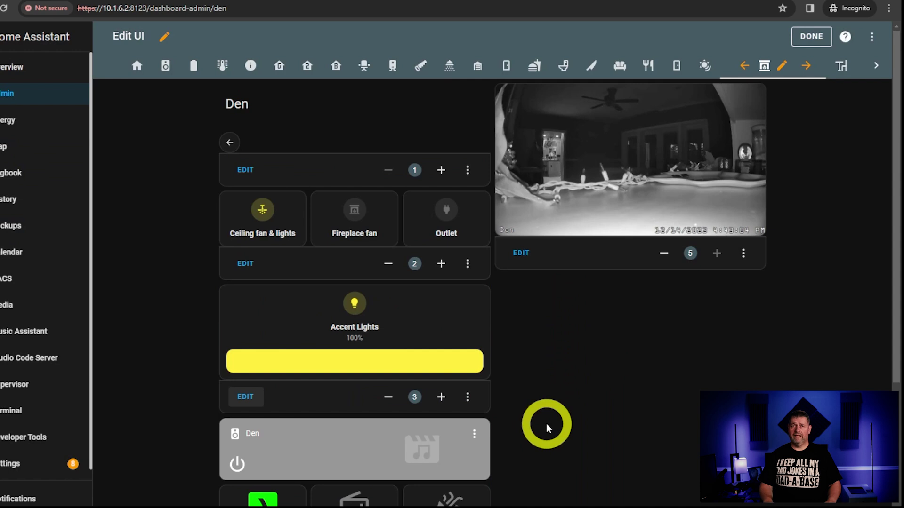